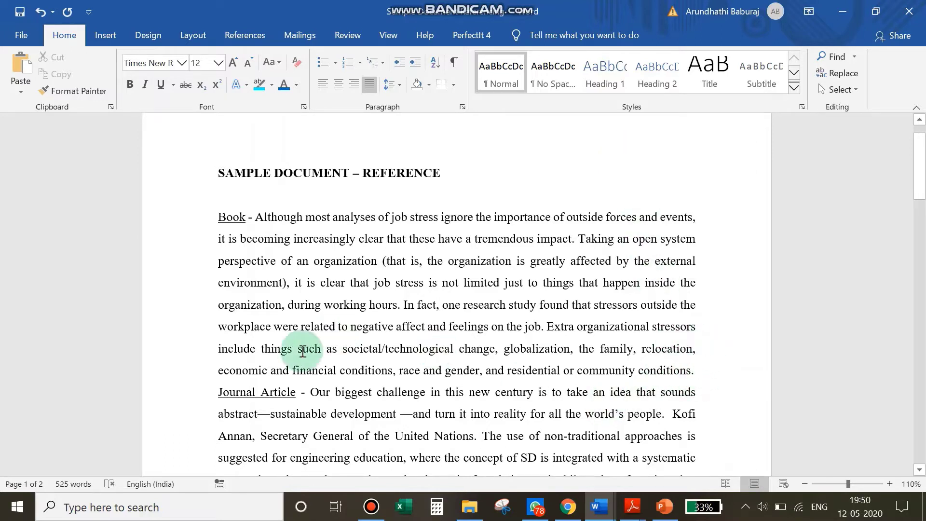
Set the document's citation style to APA Sixth Edition.
left_click(243, 44)
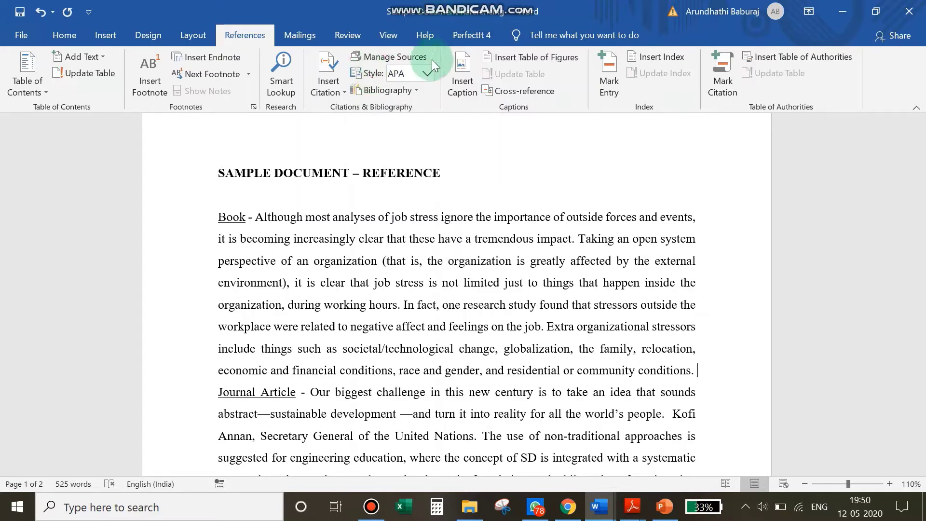
left_click(426, 79)
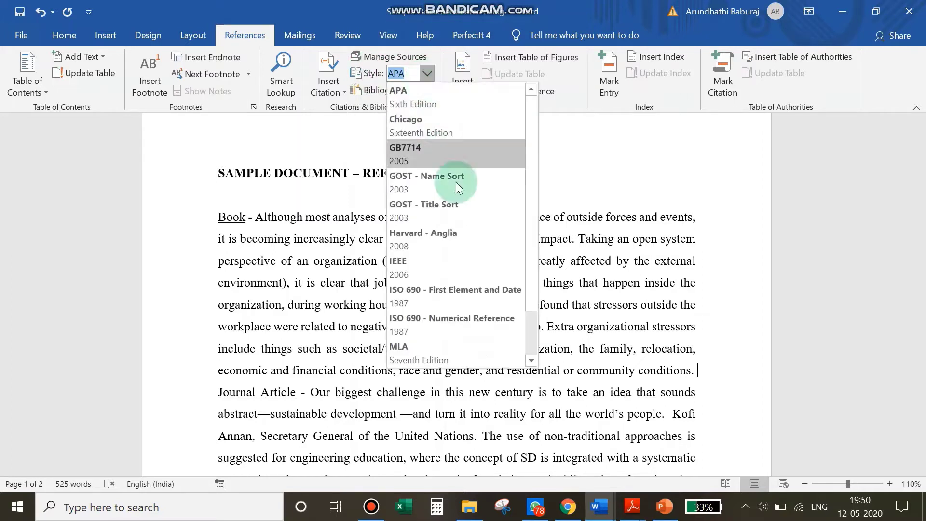
scroll(449, 164, "down", 2)
left_click_drag(528, 251, 531, 180)
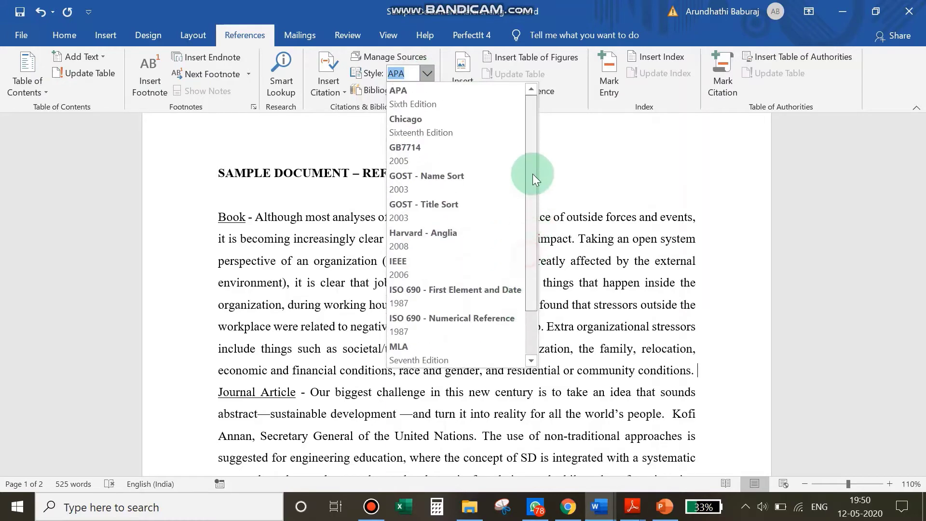
left_click(424, 100)
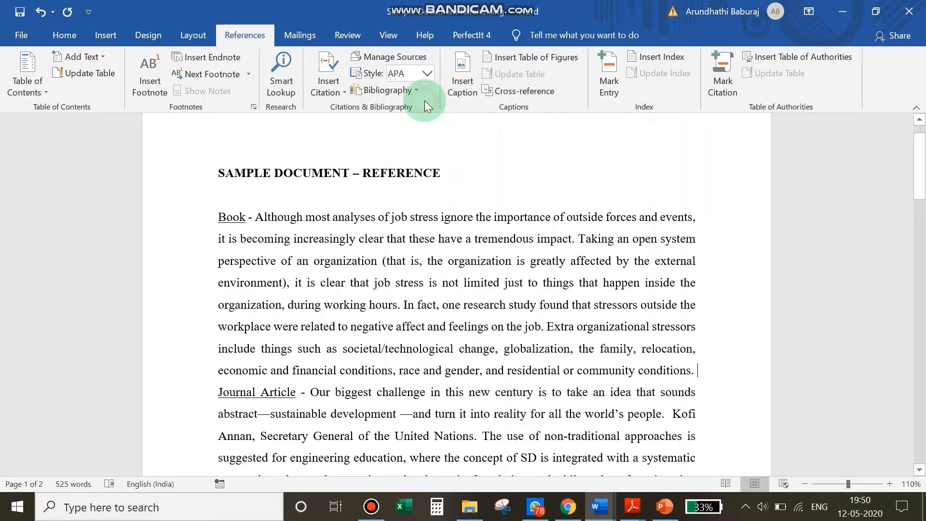
Start a new source of type Book for a citation at the end of the Book paragraph.
left_click(697, 370)
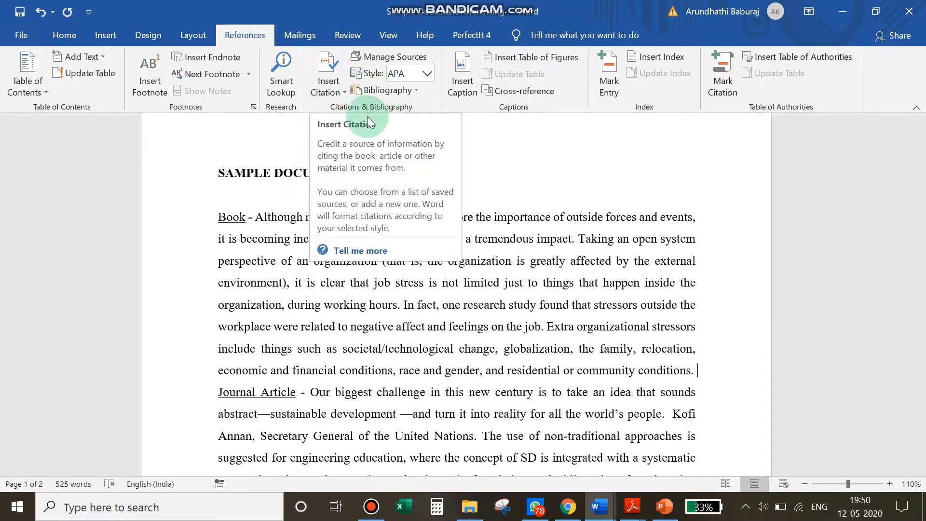
left_click(325, 88)
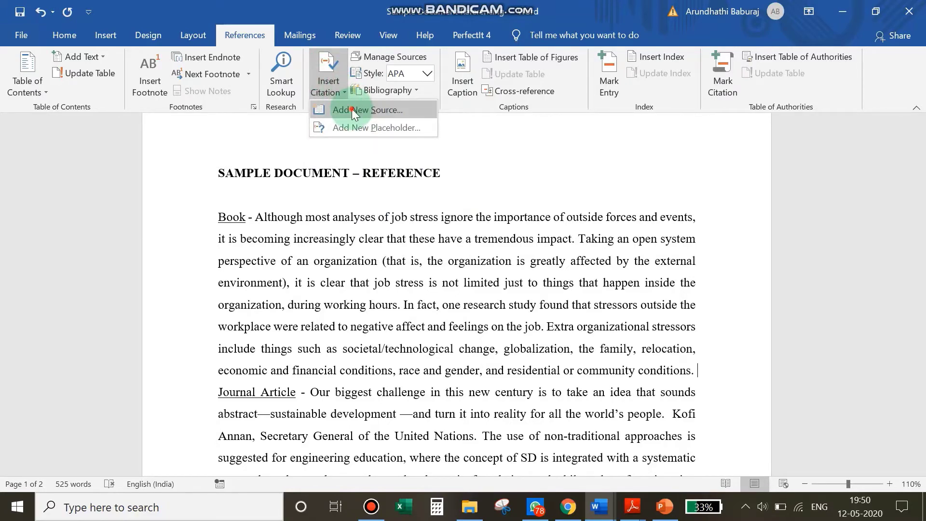
left_click(352, 109)
left_click_drag(346, 107, 346, 138)
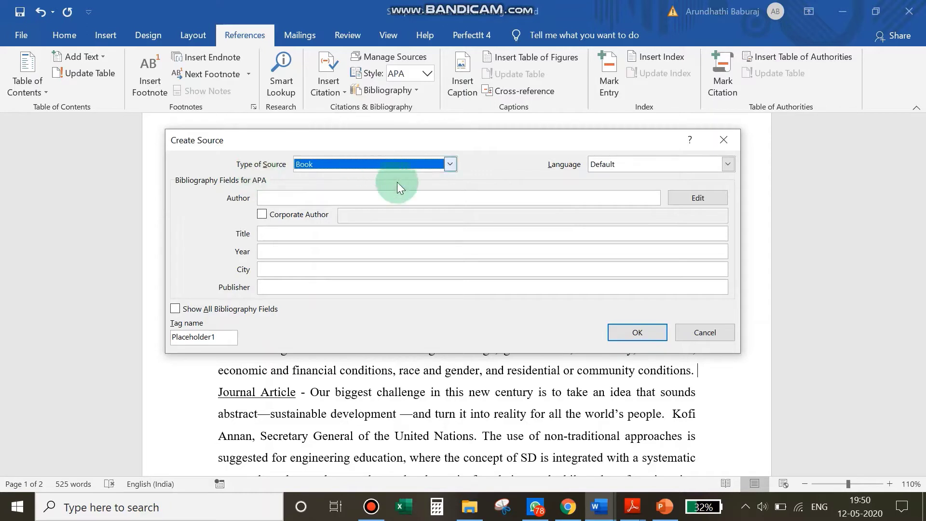
left_click(450, 165)
mouse_move(453, 190)
left_mouse_down()
mouse_move(455, 221)
mouse_move(461, 176)
left_mouse_up()
left_click(515, 151)
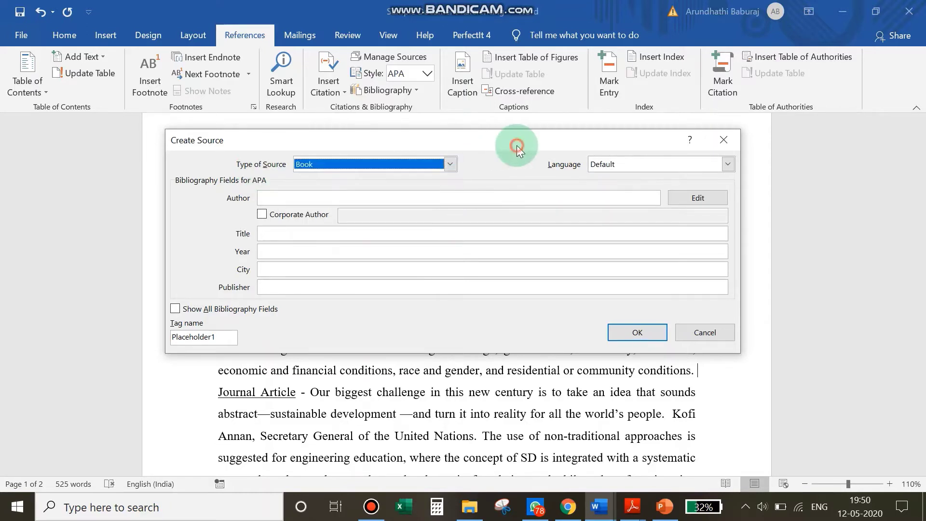
left_click(512, 154)
left_click(386, 169)
left_click(352, 175)
left_click(523, 164)
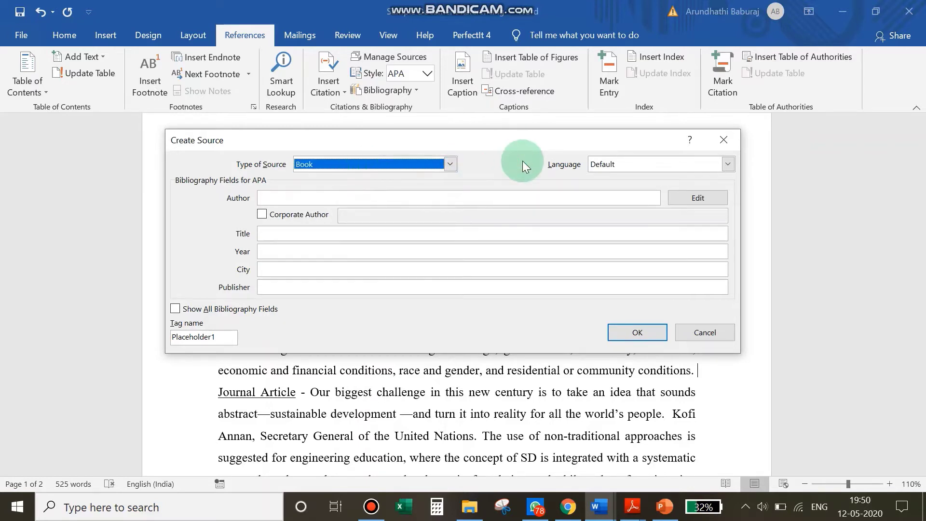
Add the book author's first and last name to the source with the name editor.
left_click(281, 196)
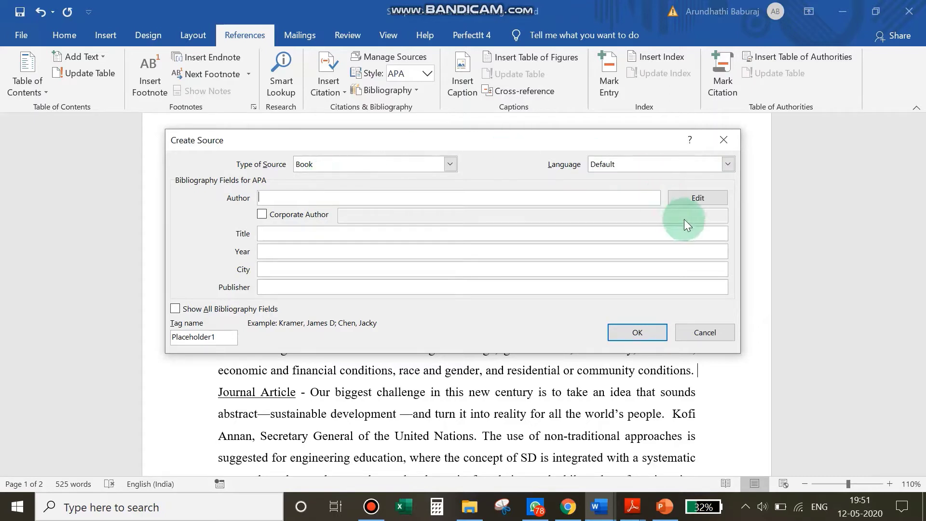
left_click(690, 199)
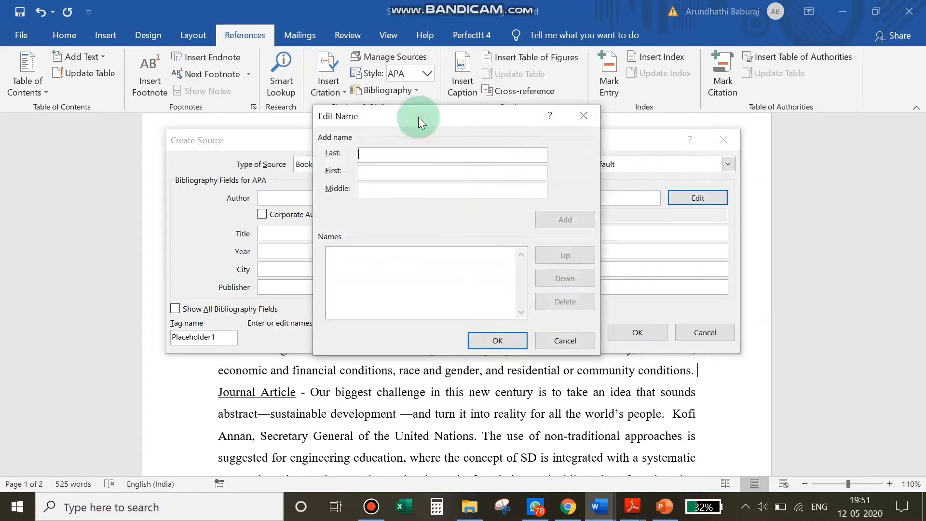
left_click(384, 170)
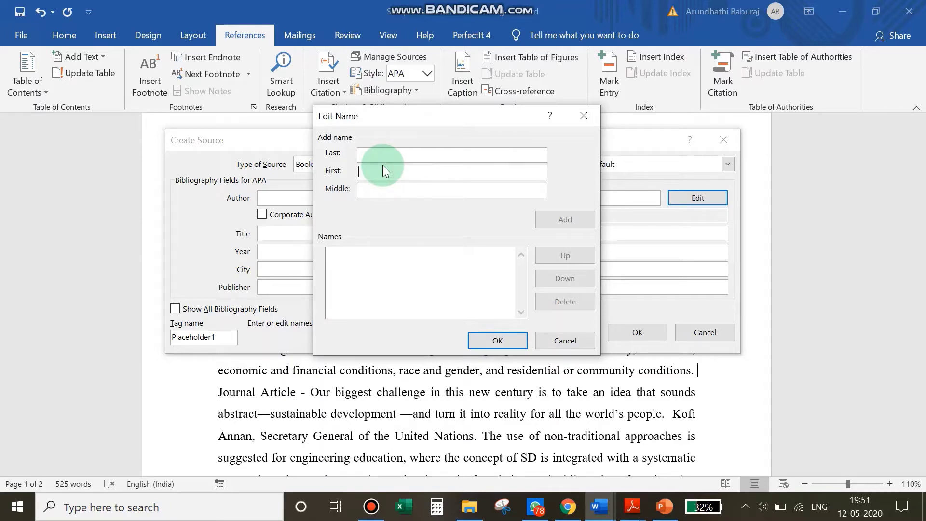
type("Fred")
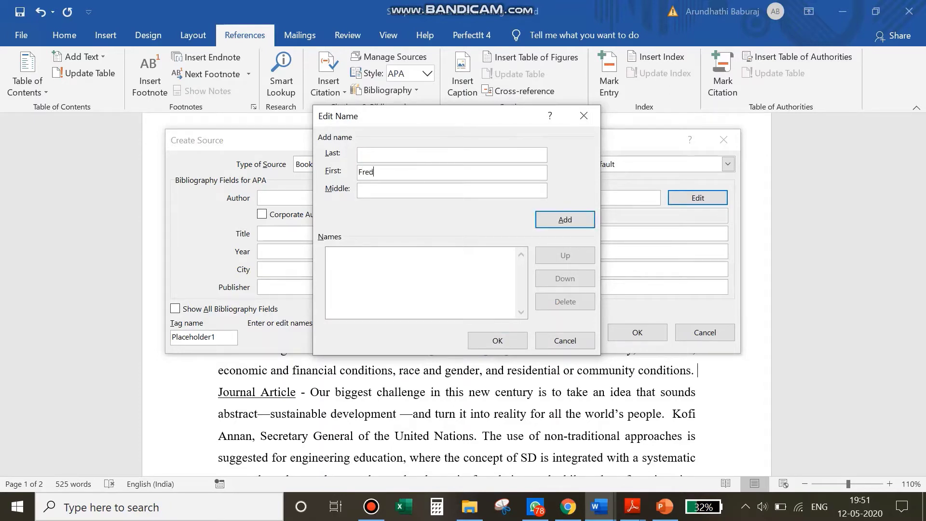
left_click(389, 154)
type("Luthans")
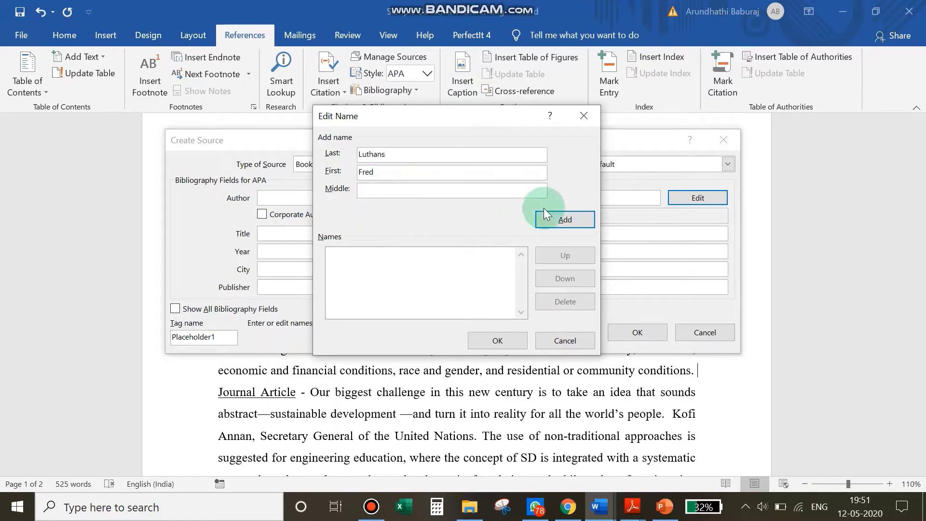
left_click(574, 220)
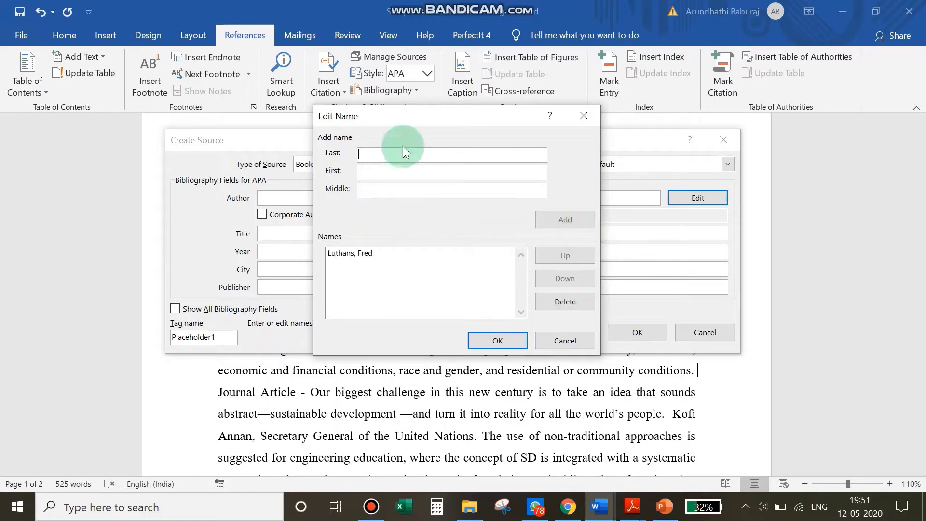
left_click(490, 341)
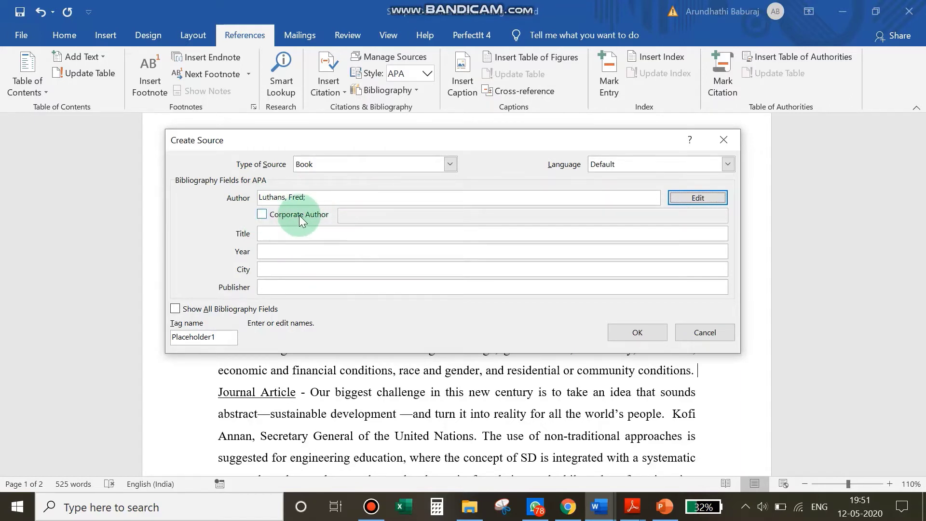
Enter "Organizational Behaviour" as the book's title, keeping the author as an individual rather than a corporate author.
left_click(261, 215)
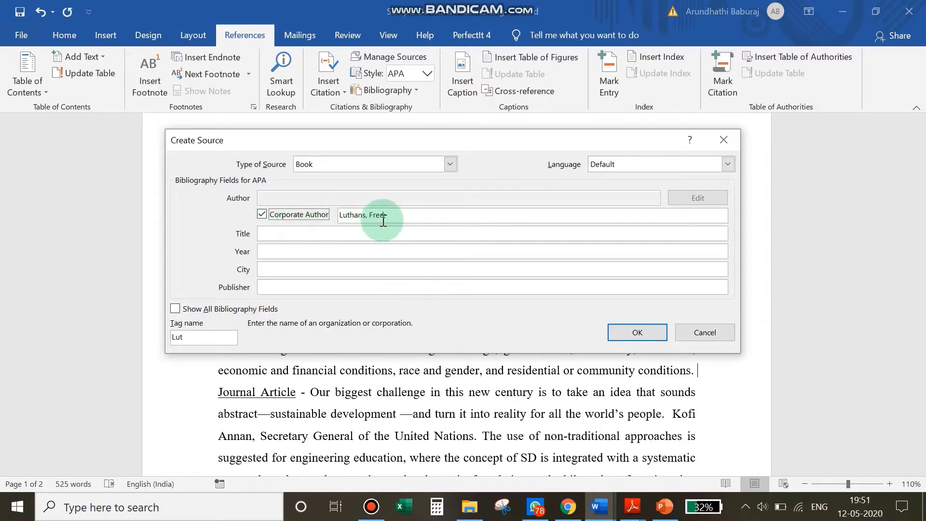
left_click(262, 215)
left_click(270, 233)
type("O")
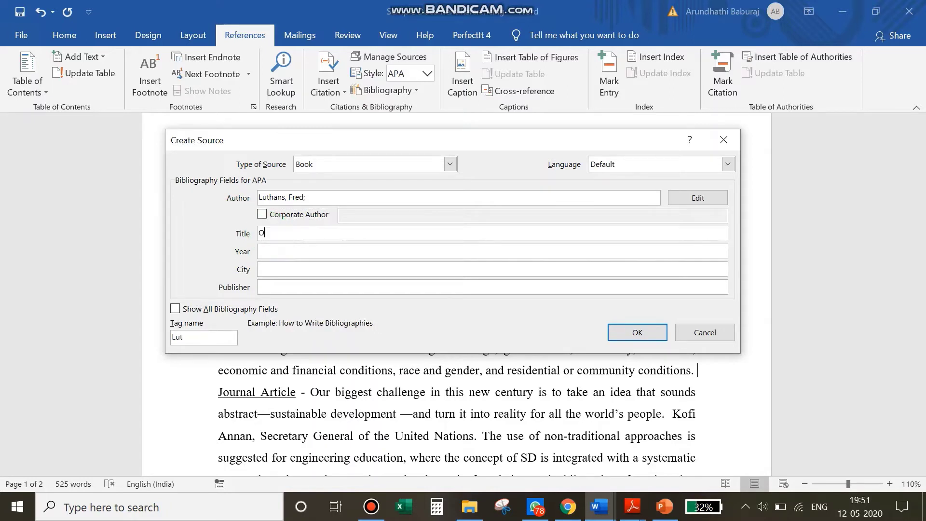
type("rganizational Behaviour")
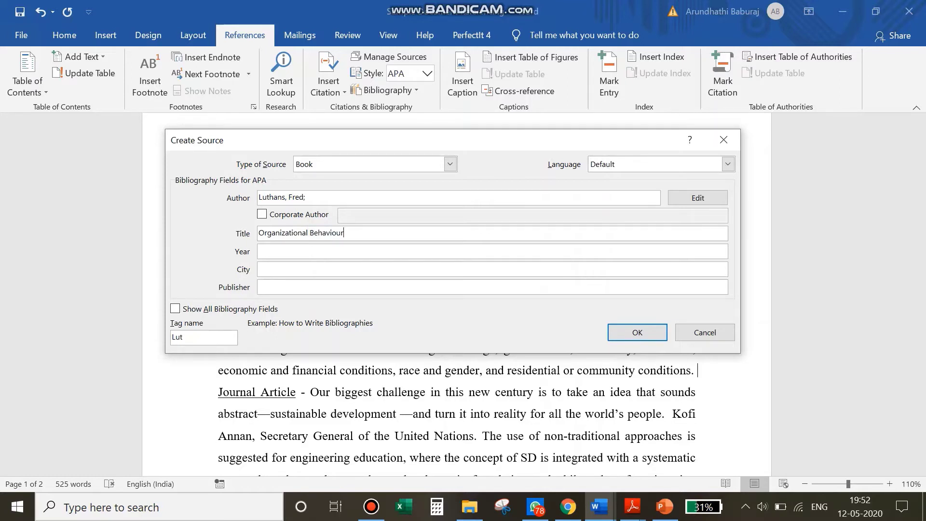
Complete the book source with year 2011, city New York and publisher McGraw Hill, and insert its citation.
key("Tab")
type("2011")
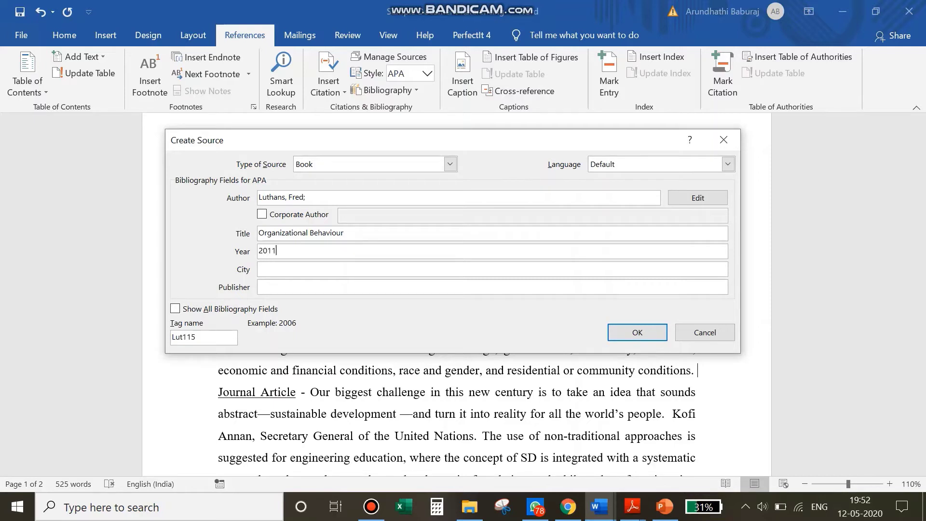
key("Tab")
type("New York")
left_click(259, 287)
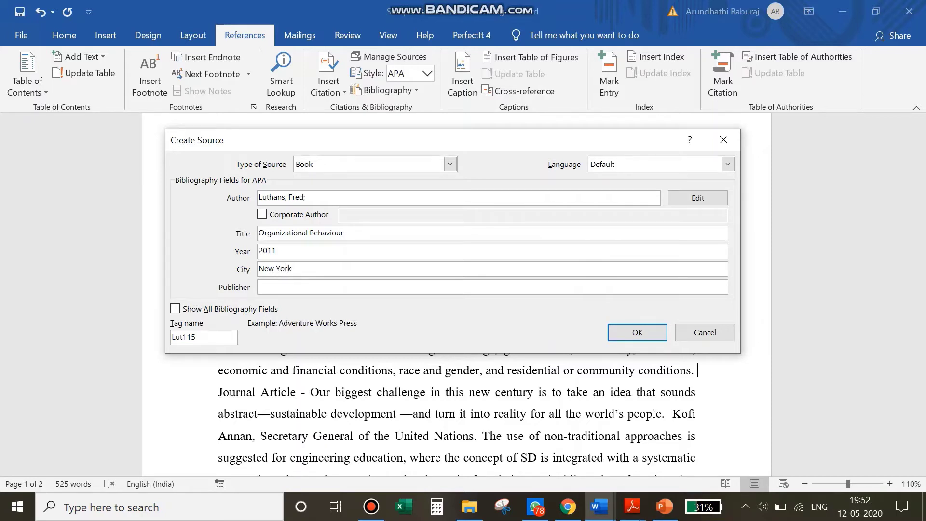
type("McGraw Hill")
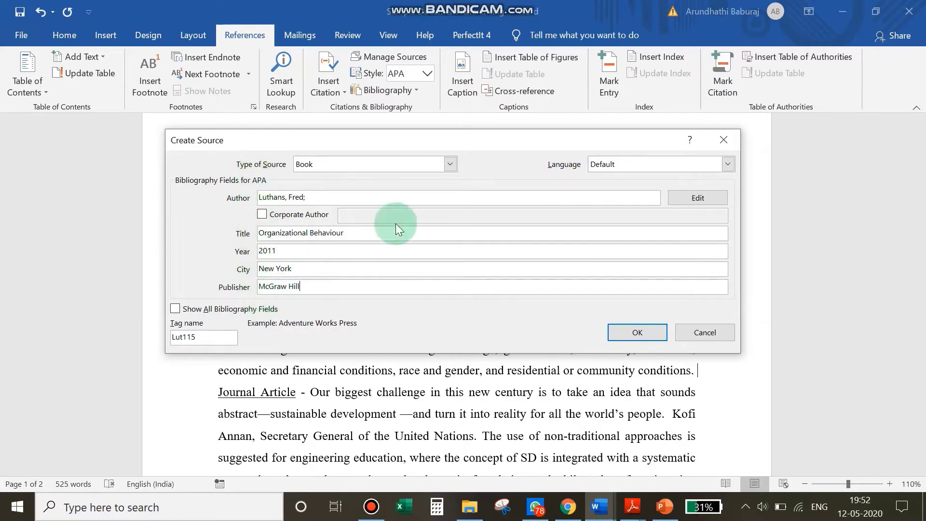
left_click(636, 329)
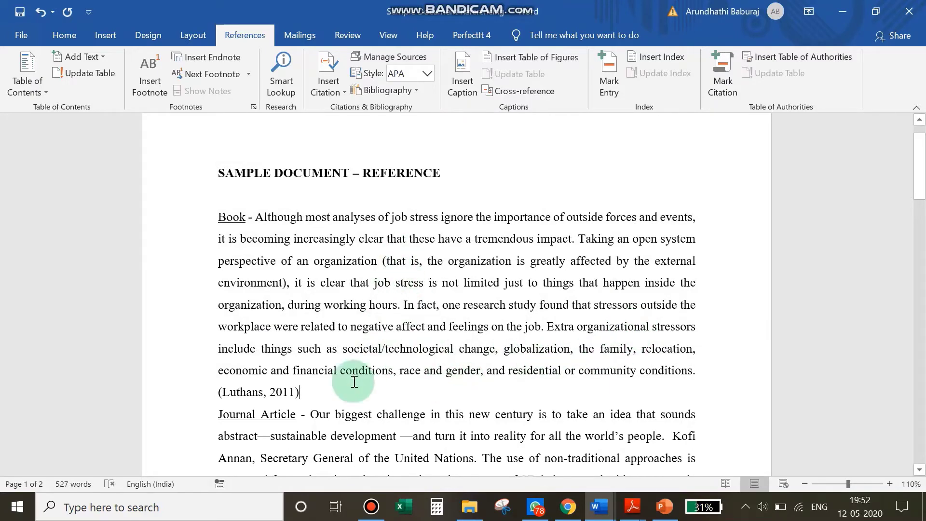
Switch to JOURNAL ARTICLE DOC SAMPLE.pdf in Adobe Reader to view the article's publication details.
scroll(370, 362, "down", 1)
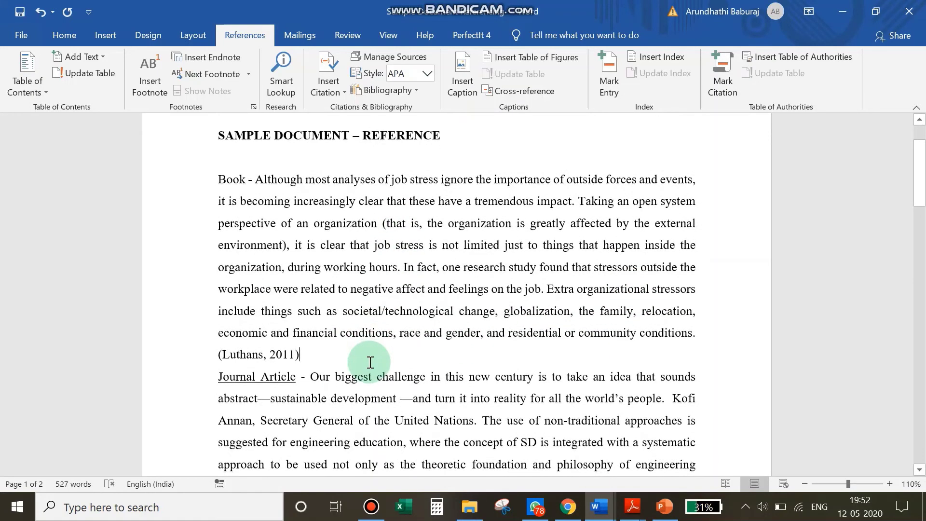
scroll(388, 320, "down", 1)
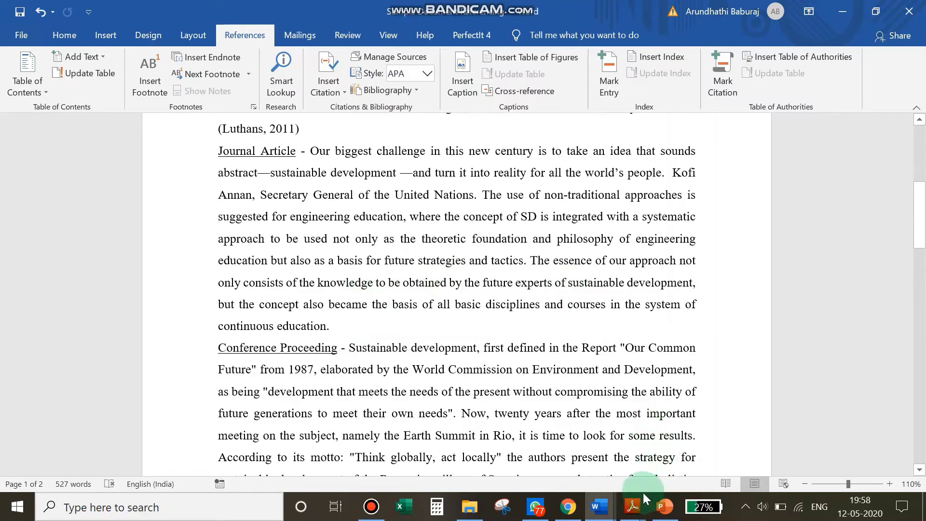
mouse_move(632, 505)
left_click(562, 436)
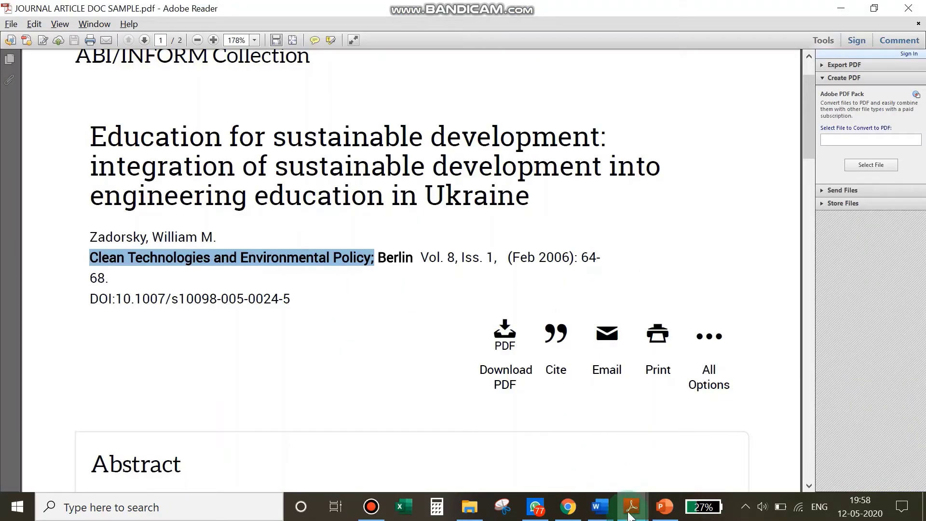
Return to Word and start a new Journal Article source for a citation at the end of the Journal Article paragraph.
left_click(599, 506)
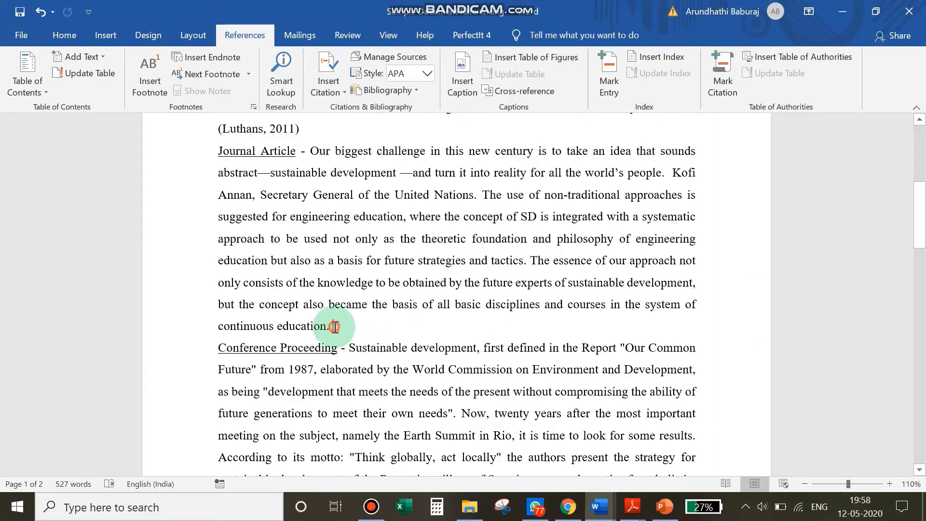
left_click(329, 95)
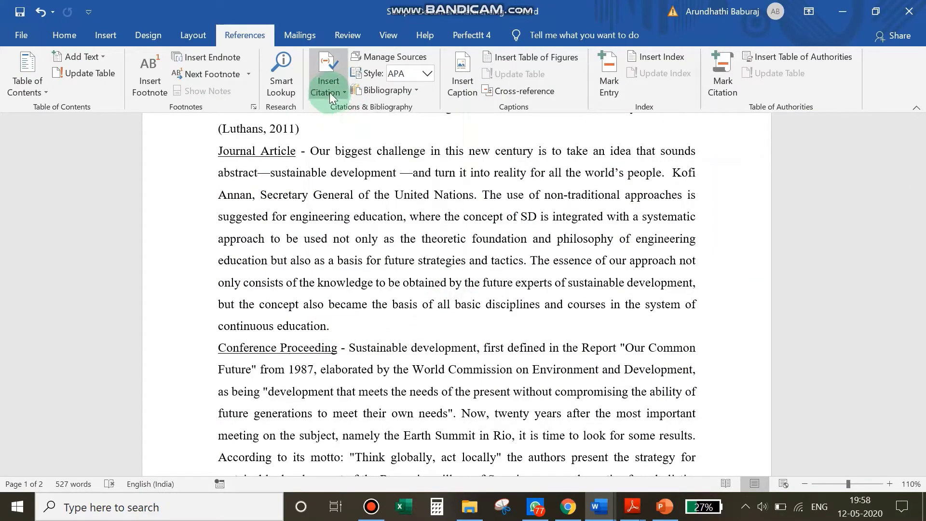
left_click(329, 89)
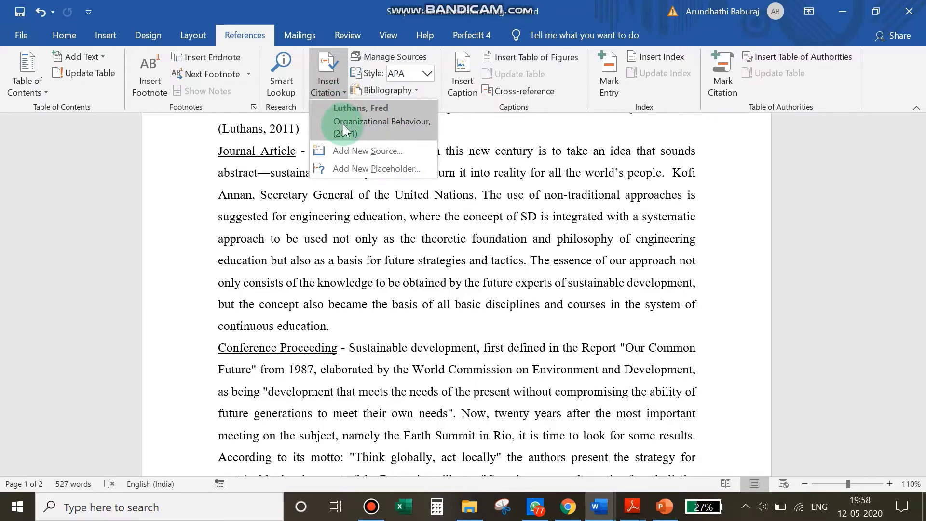
left_click(346, 151)
left_click(407, 165)
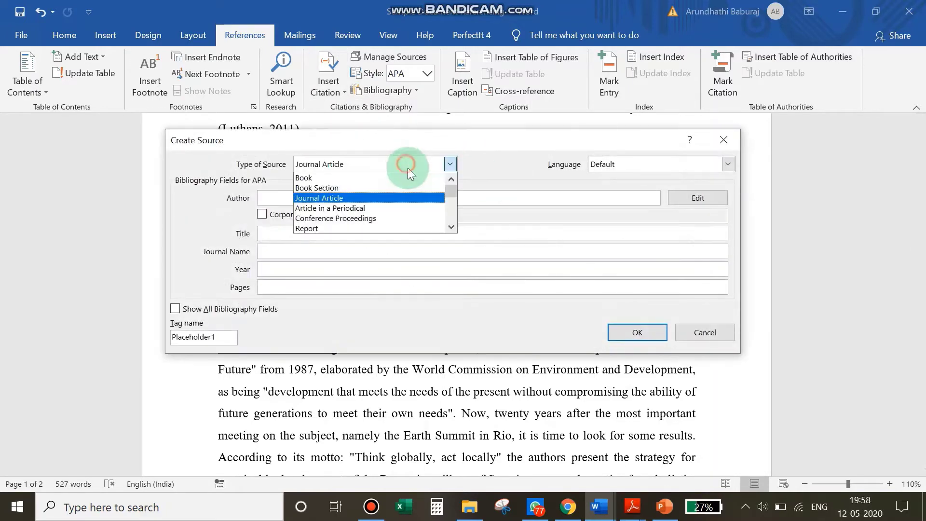
left_click(330, 198)
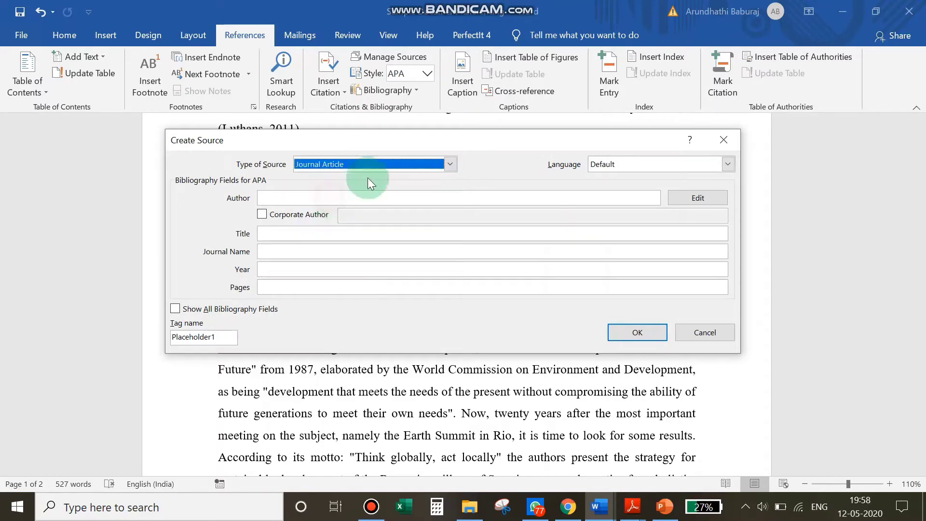
Copy the author's name from the article PDF in Adobe Reader into the Author field of the new source in Word.
left_click(279, 198)
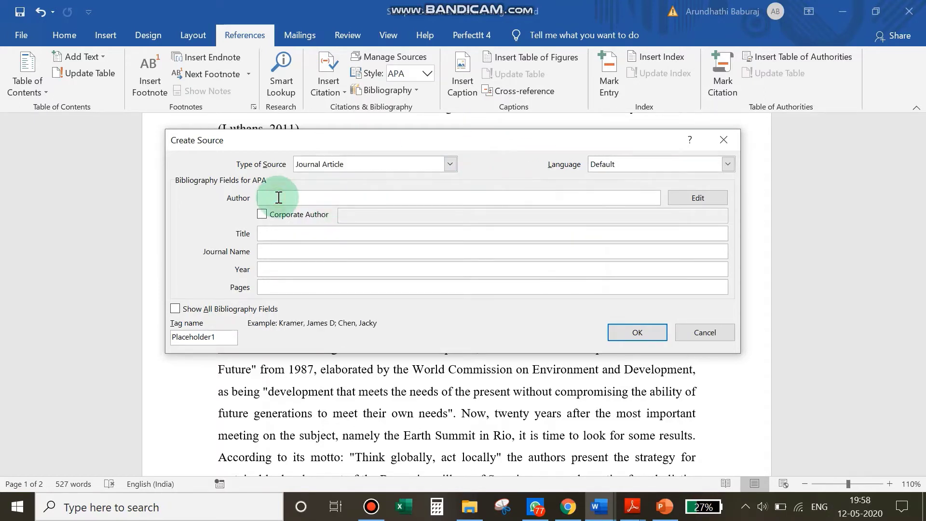
key("alt+Tab")
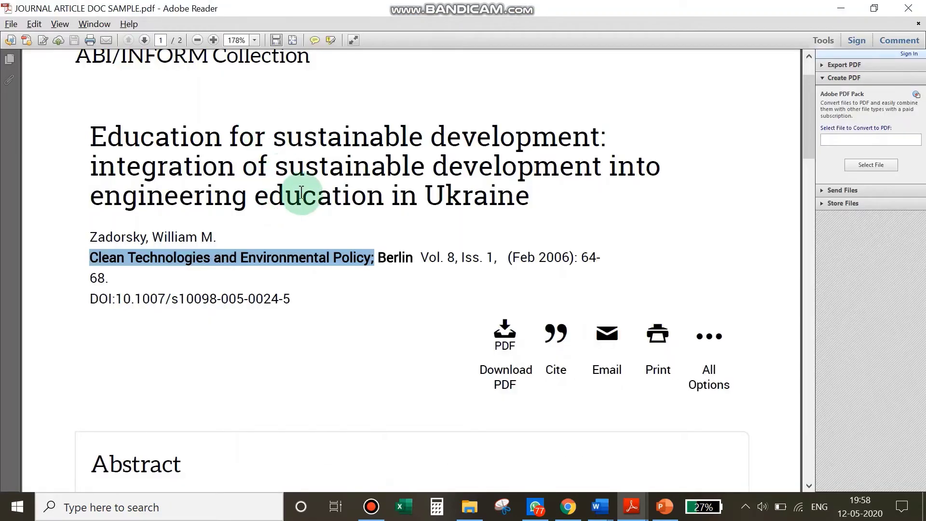
left_click(290, 201)
left_click_drag(215, 236, 89, 237)
key("ctrl+c")
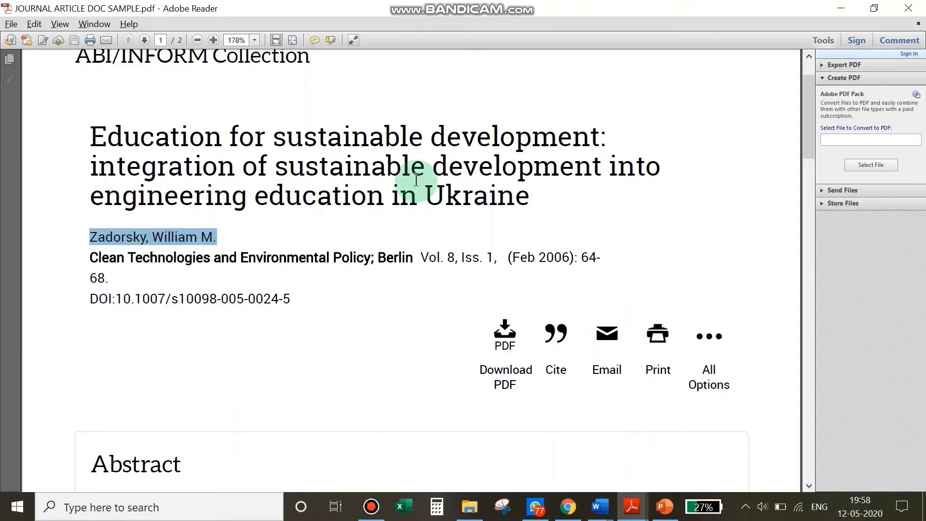
key("alt+Tab")
key("ctrl+v")
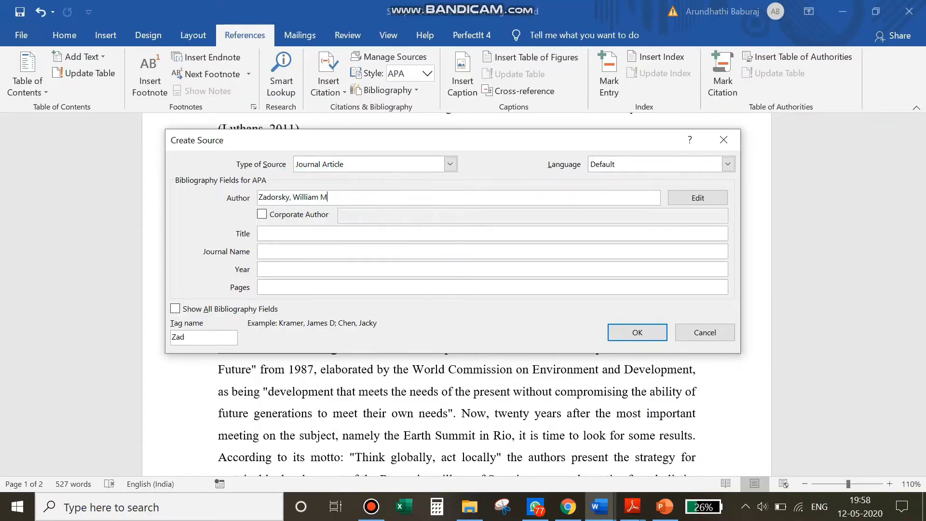
Copy the journal name Clean Technologies and Environmental Policy from the article PDF in Adobe Reader into the source's Journal Name field in Word.
key("alt+Tab")
left_click_drag(374, 258, 89, 258)
key("ctrl+c")
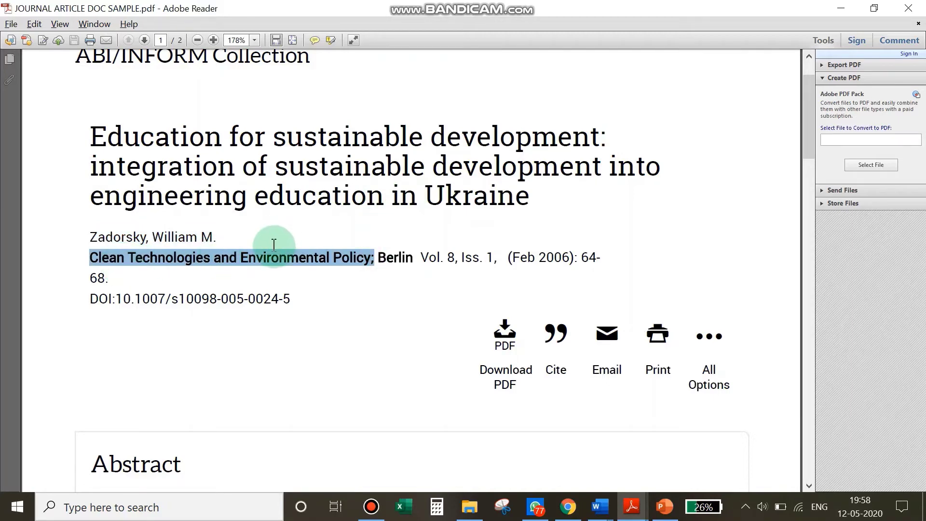
key("alt+Tab")
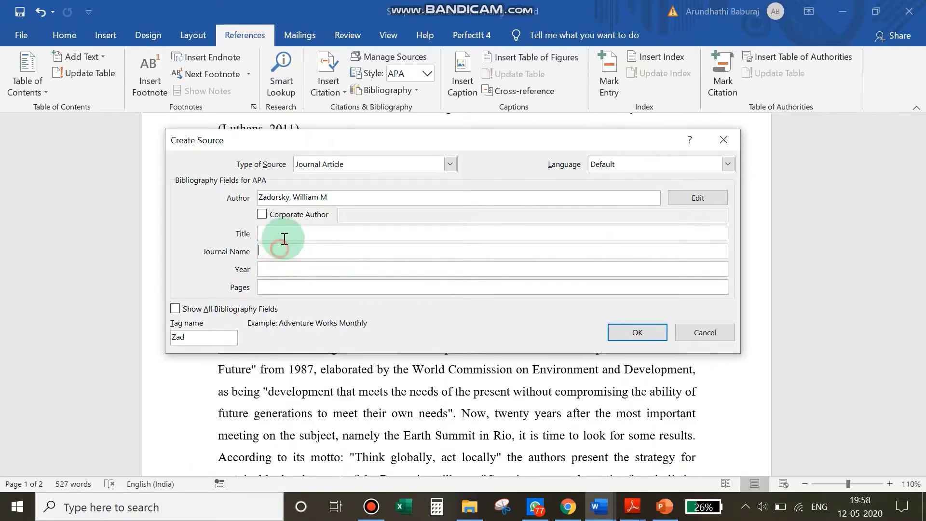
left_click(286, 247)
key("ctrl+v")
Copy the title Education for sustainable development from the article PDF in Adobe Reader into the source's Title field in Word.
left_click(370, 236)
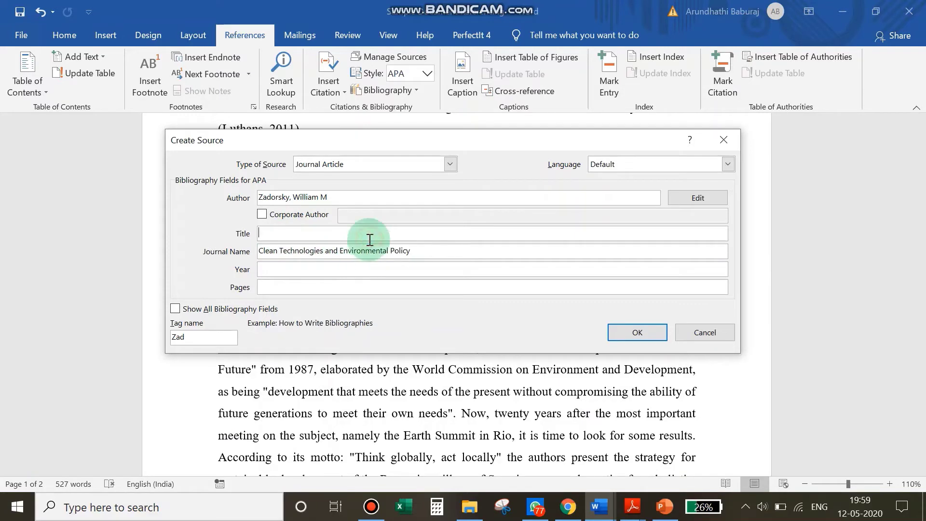
key("alt+Tab")
left_click_drag(90, 134, 487, 130)
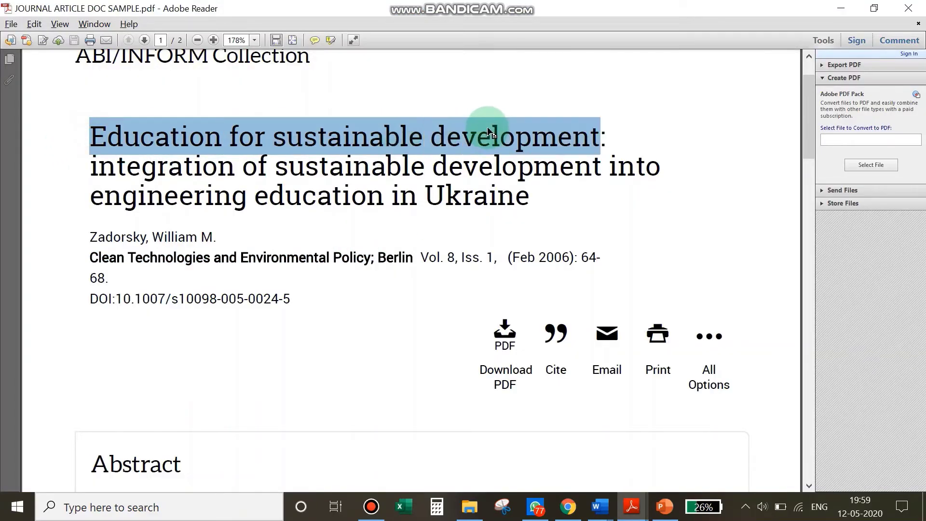
key("ctrl+c")
key("alt+Tab")
left_click(276, 224)
key("ctrl+v")
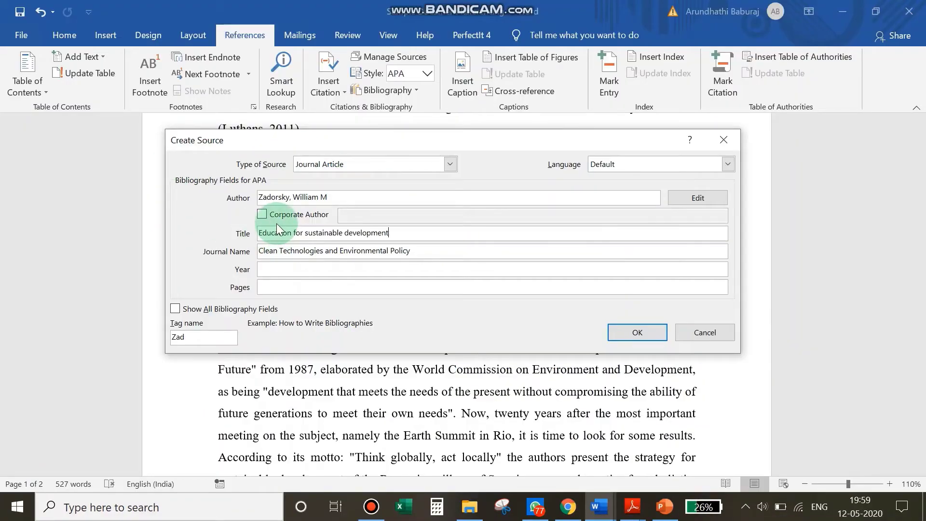
Look up the publication year in the article PDF and enter 2006 as the year of the source in Word.
left_click(270, 270)
key("alt+Tab")
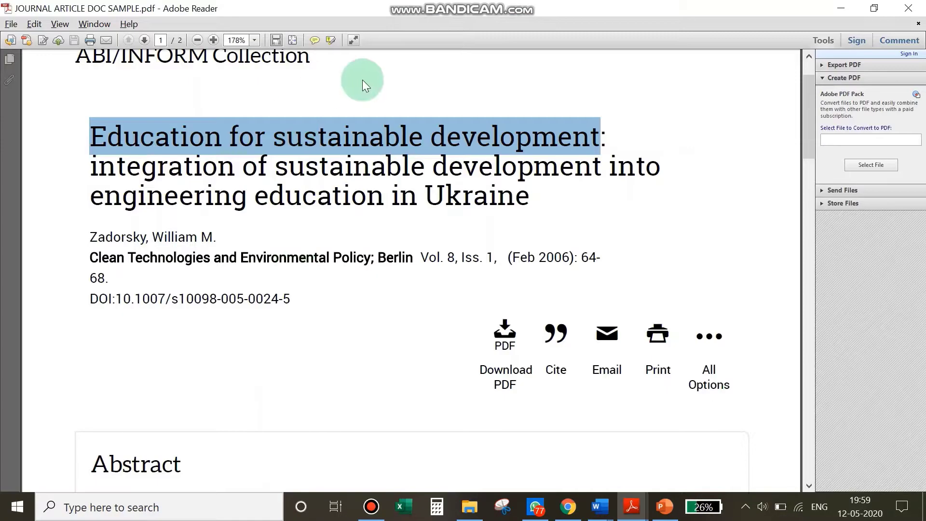
left_click(547, 254)
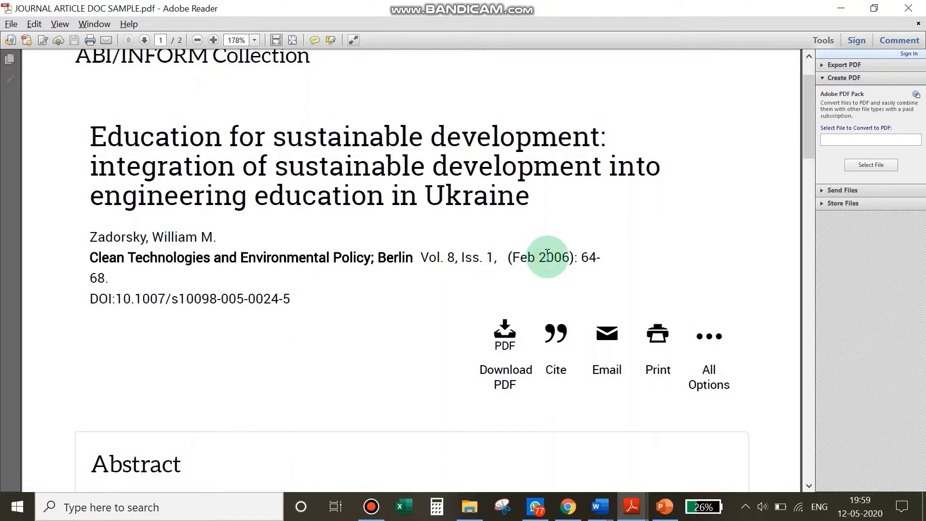
key("alt+Tab")
type("200")
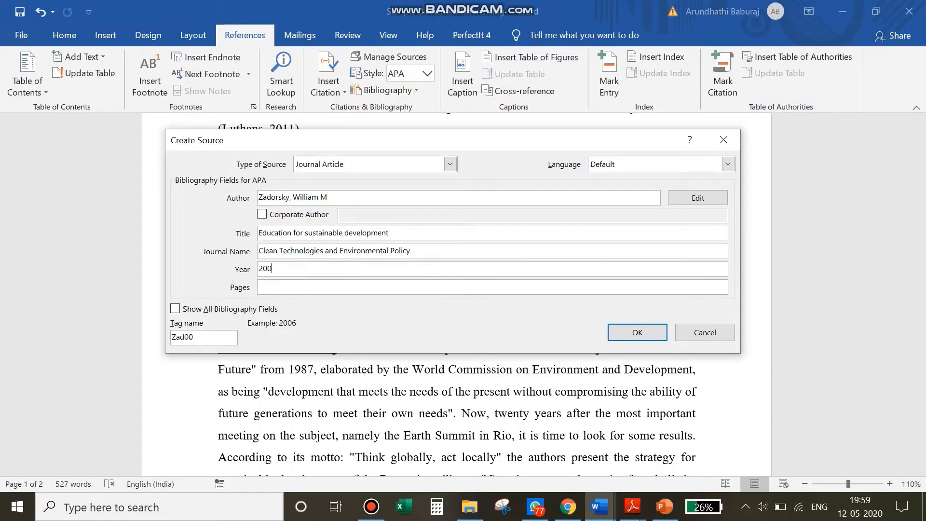
Look up the page range in the article PDF, enter pages 64-68 in Word, and insert the journal article citation.
left_click(326, 296)
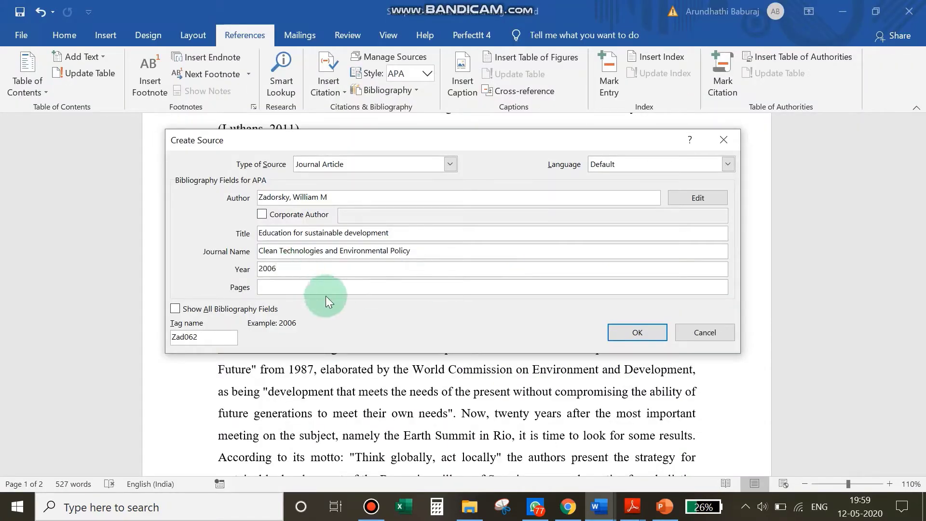
key("alt+Tab")
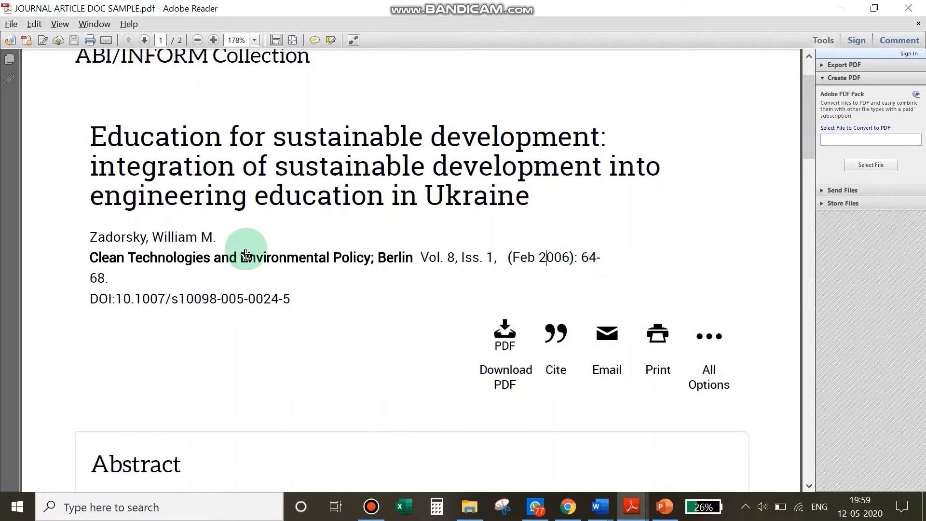
key("alt+Tab")
key("alt+Tab")
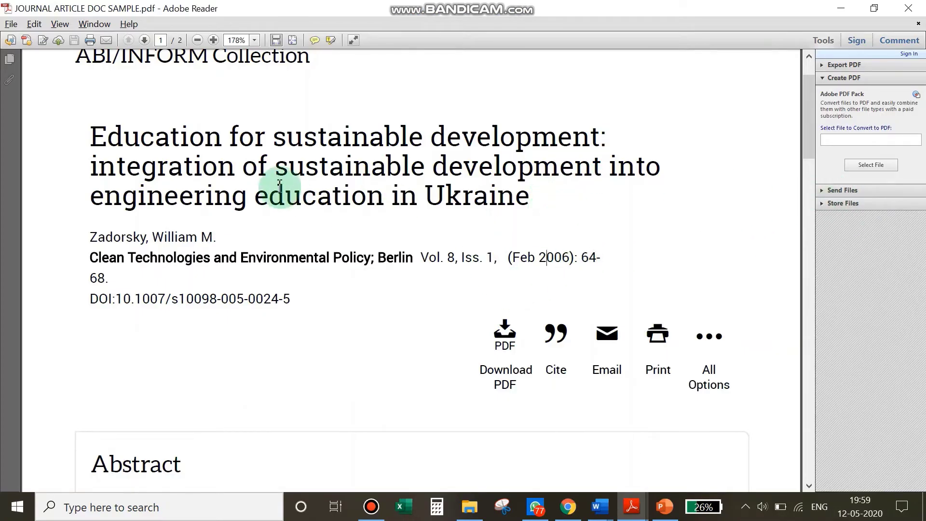
scroll(328, 277, "up", 2)
scroll(529, 296, "down", 2)
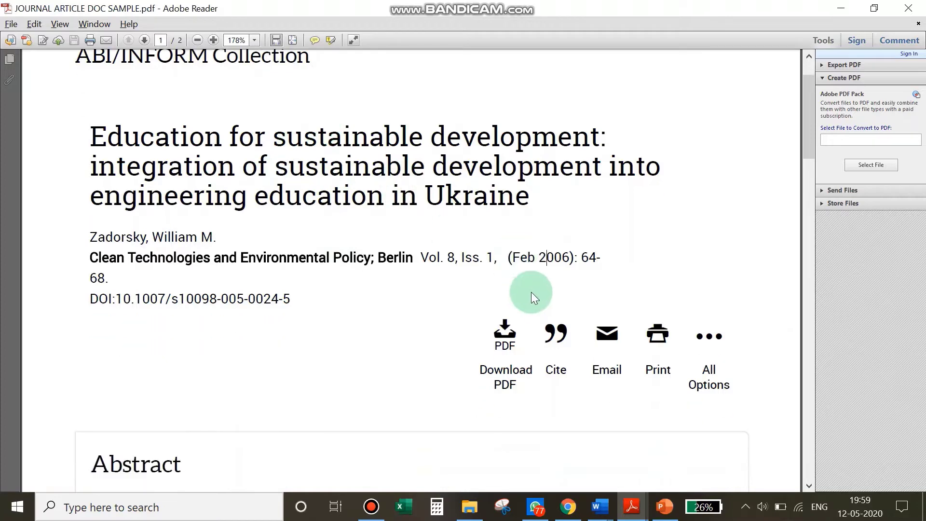
key("alt+Tab")
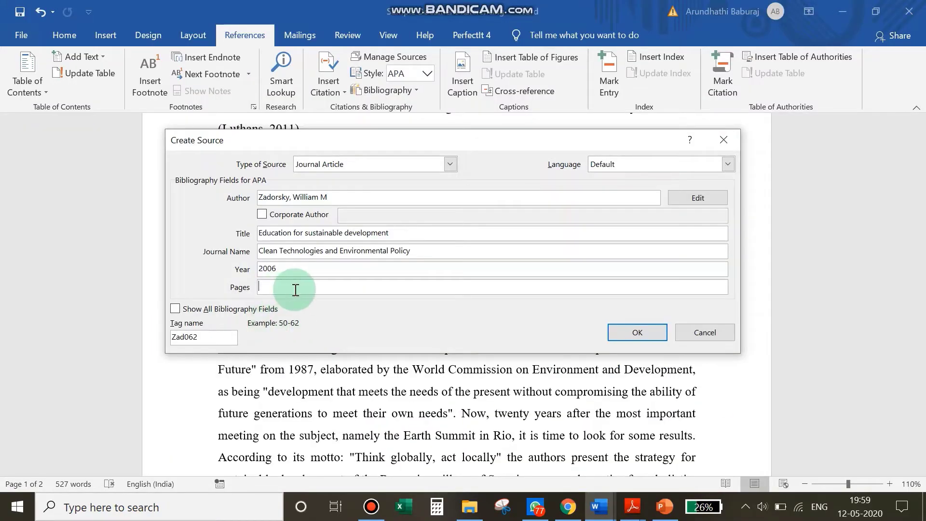
left_click(296, 290)
type("64-68")
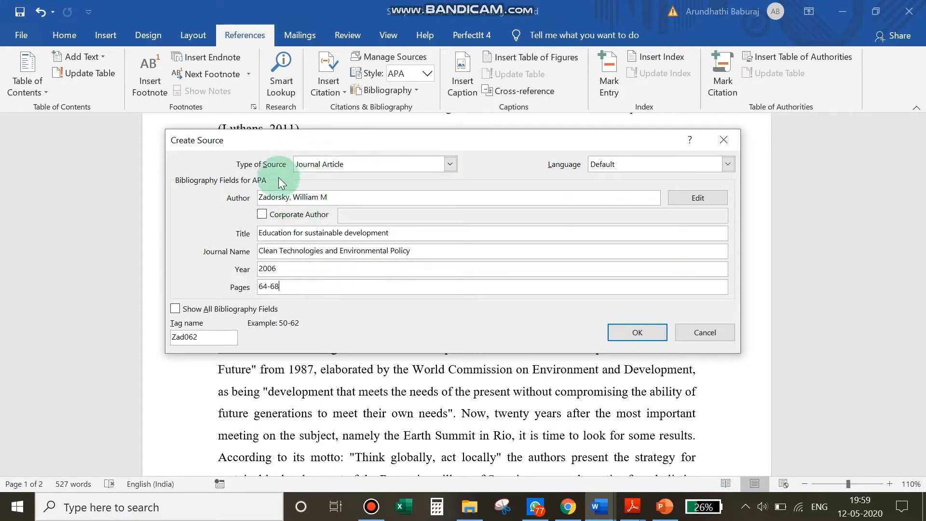
left_click(635, 332)
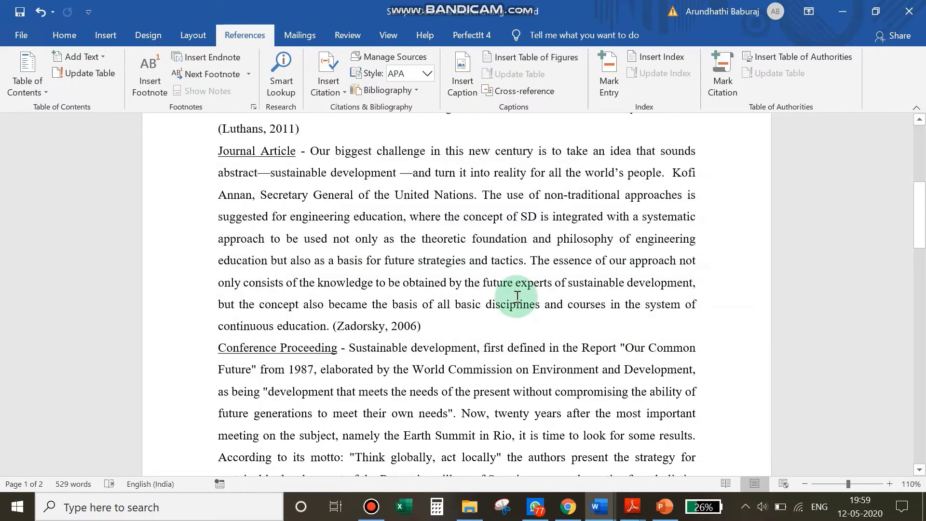
Open the source details of the citation ending the Journal Article paragraph for review and close them without edits.
scroll(363, 201, "up", 1)
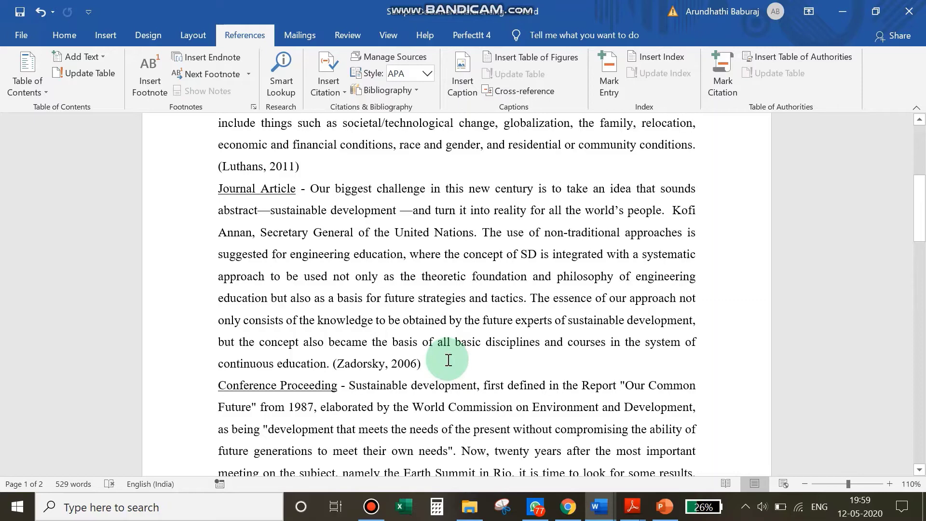
scroll(449, 360, "down", 1)
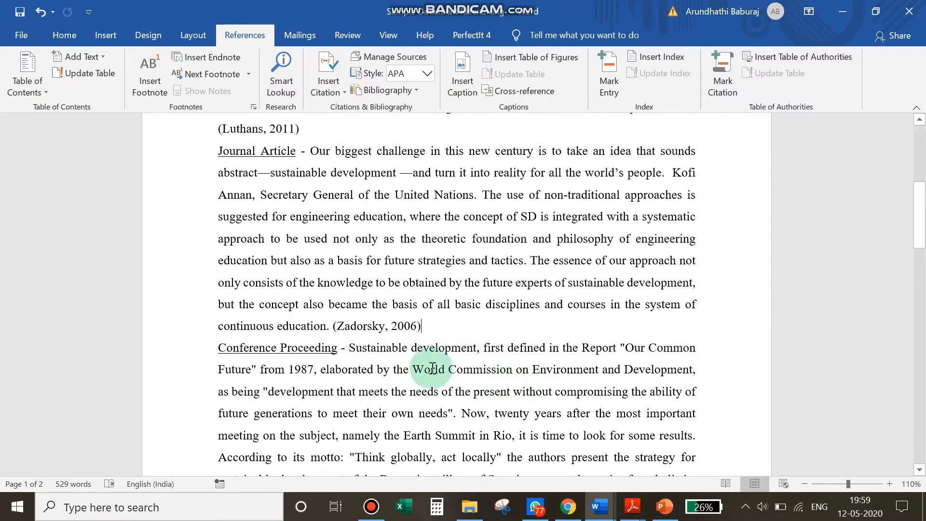
left_click(374, 326)
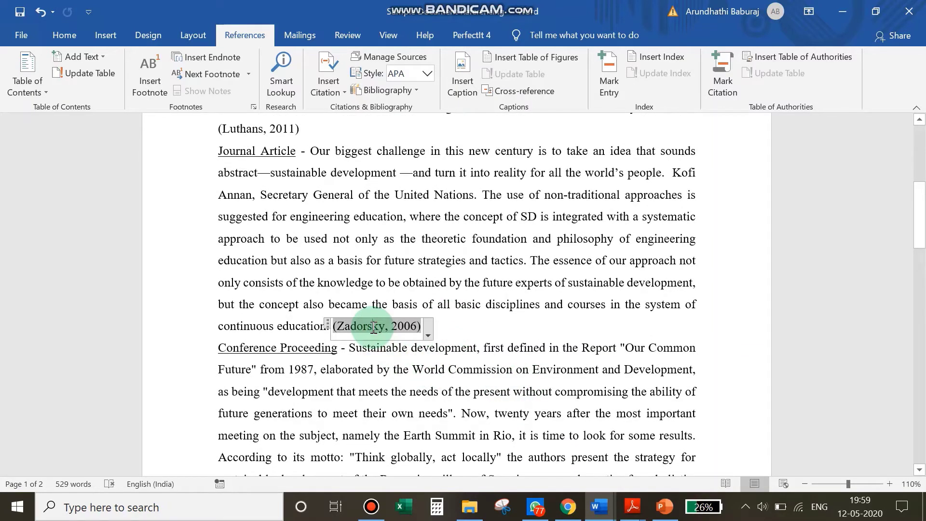
left_click(428, 335)
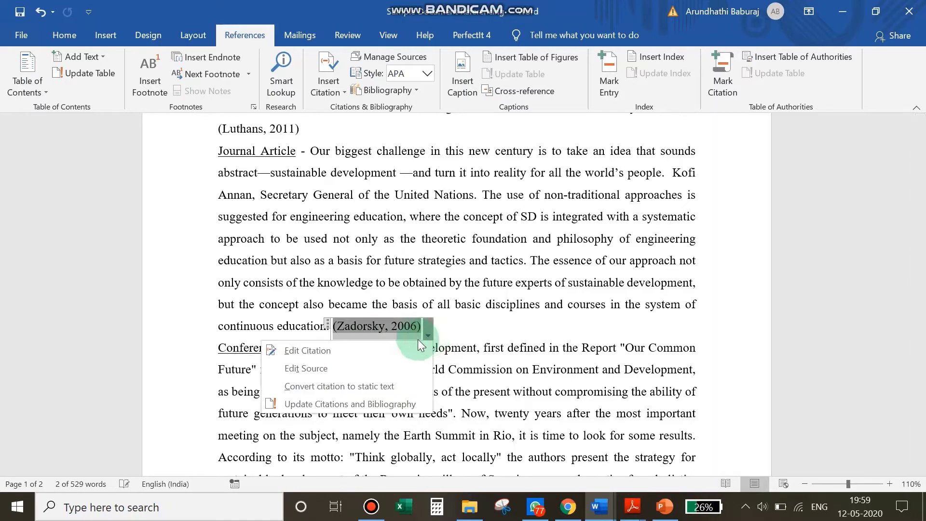
left_click(305, 369)
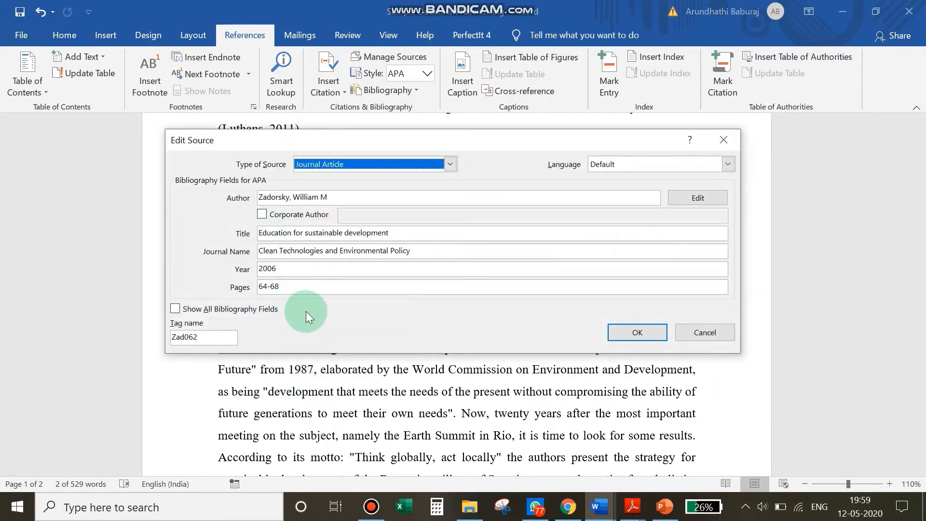
left_click(645, 339)
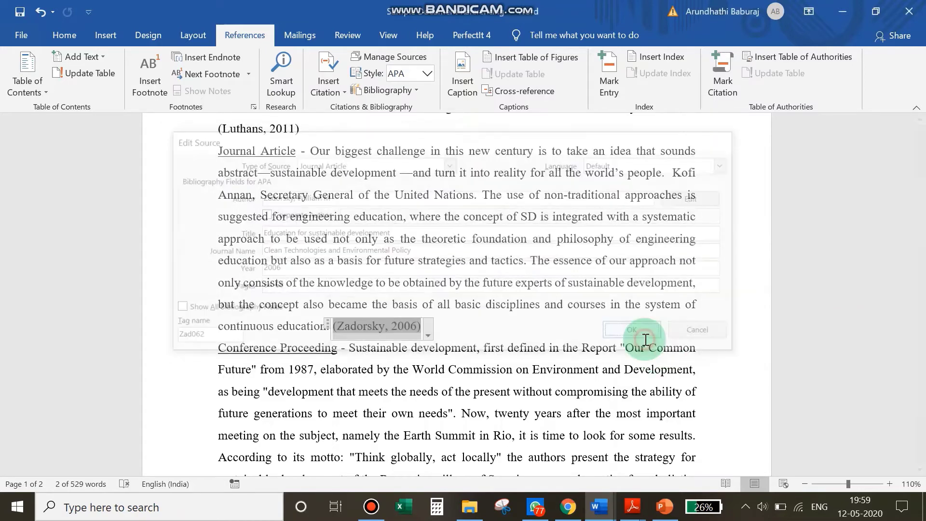
left_click(520, 346)
Place the insertion point at the end of the Conference Proceeding paragraph, after "socio-cultural prosperity.".
scroll(524, 345, "down", 3)
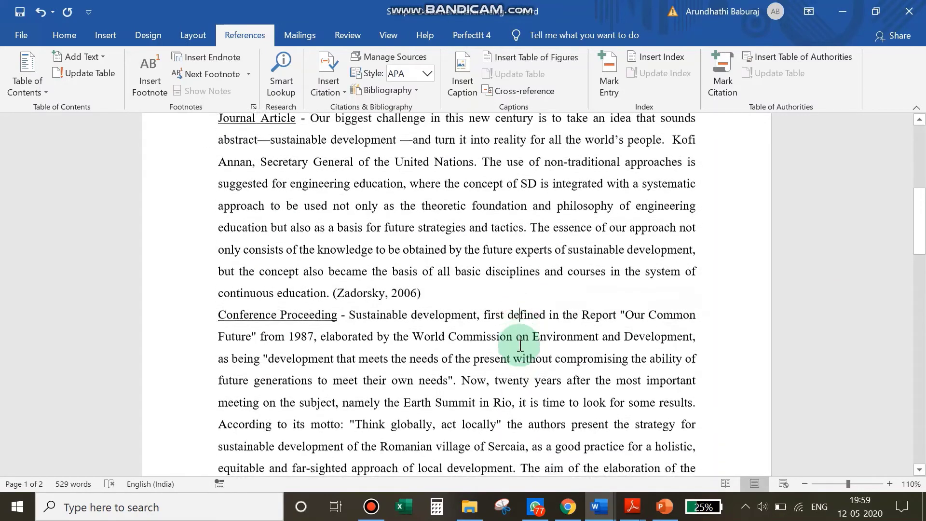
scroll(525, 341, "down", 1)
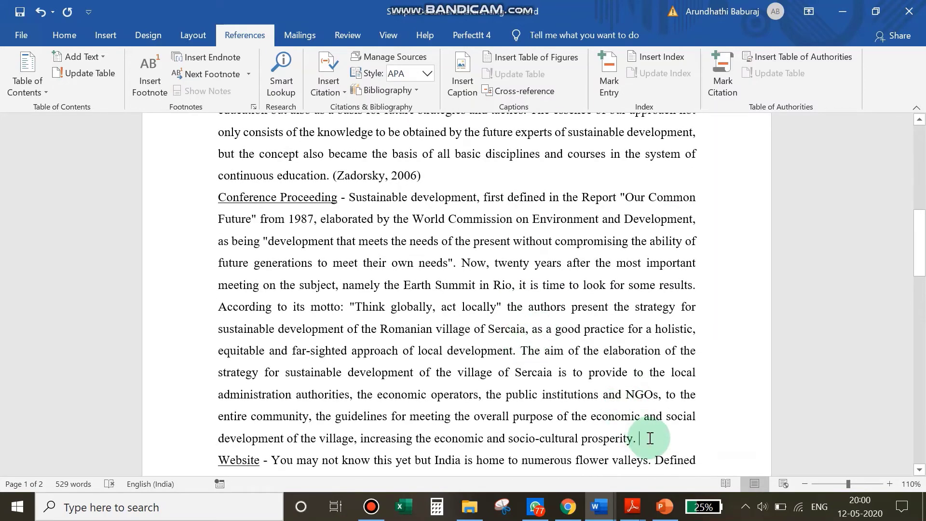
scroll(651, 410, "down", 3)
left_click(656, 331)
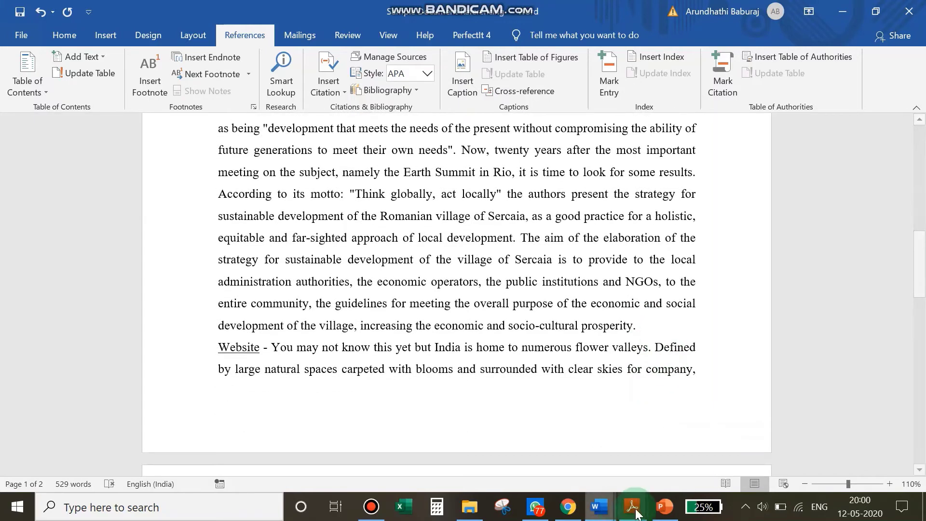
Switch to CONFERENCE PROCEEDING DOC.pdf in Adobe Reader to view the paper's publication details.
mouse_move(632, 506)
left_click(720, 451)
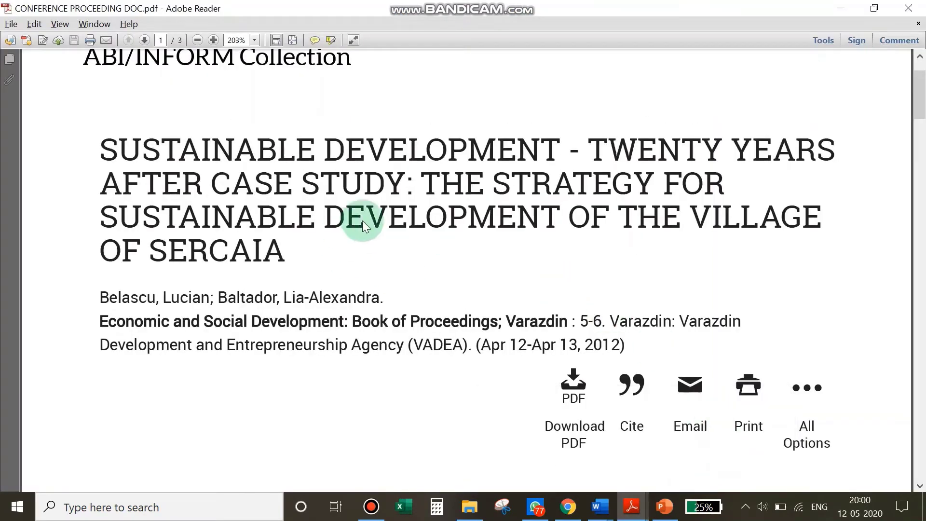
scroll(524, 301, "up", 2)
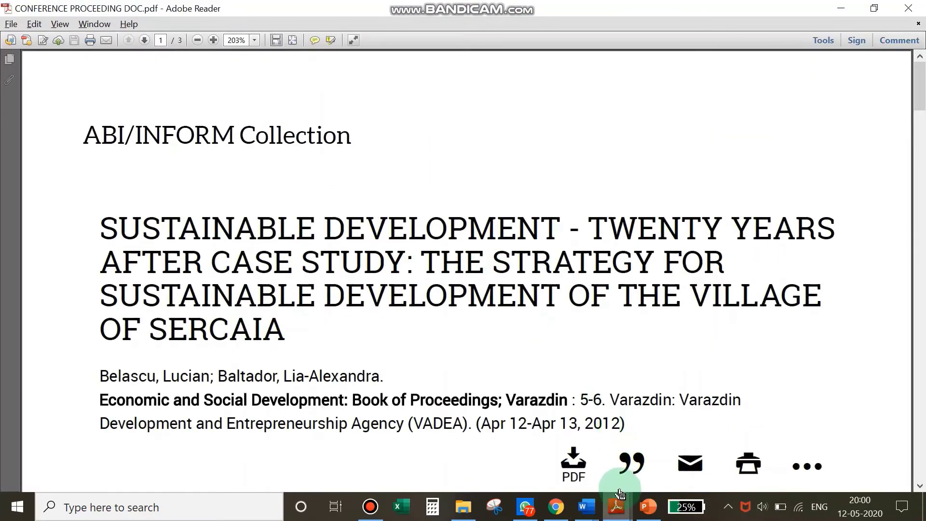
Return to Word and start a new Conference Proceedings source for a citation at the end of the Conference Proceeding paragraph.
key("alt+Tab")
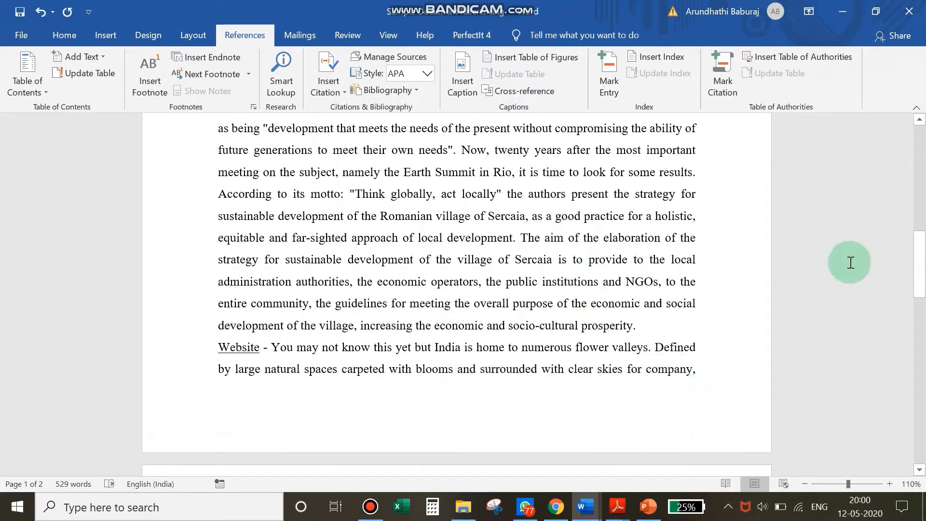
left_click(331, 85)
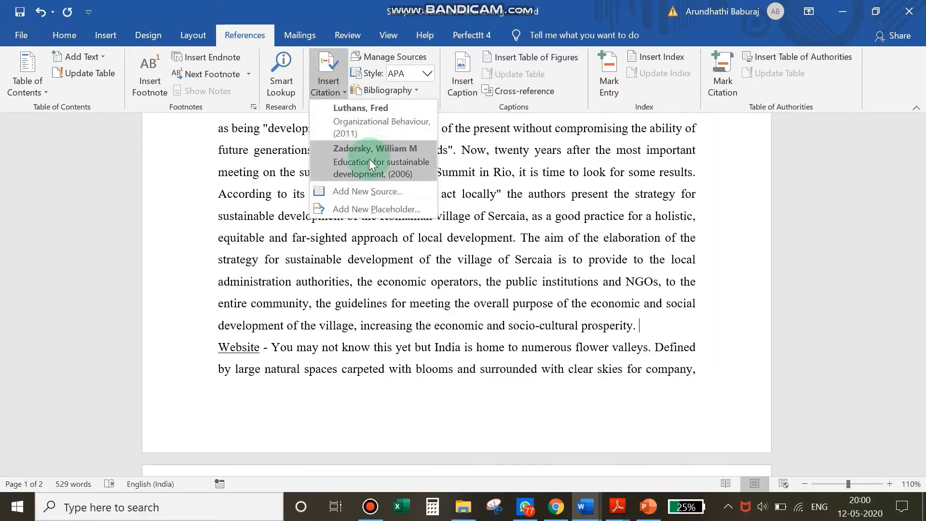
left_click(358, 192)
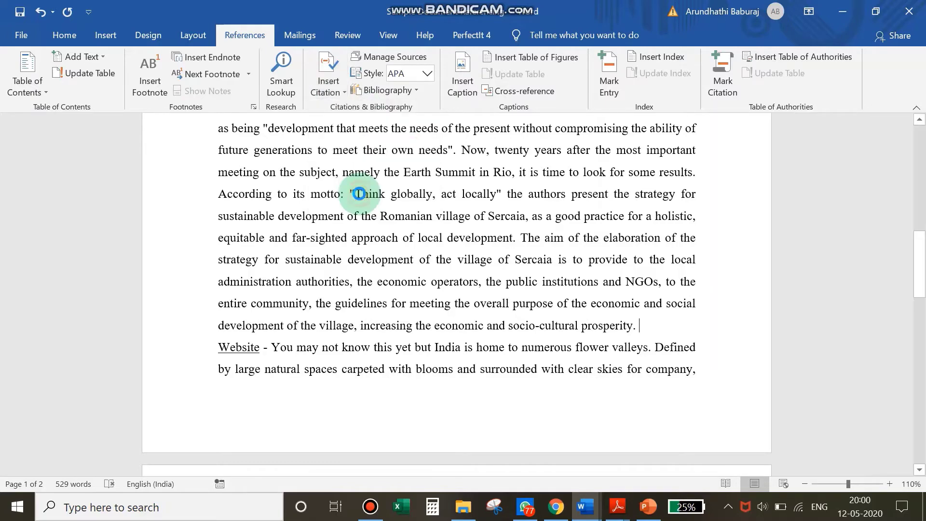
left_click(375, 166)
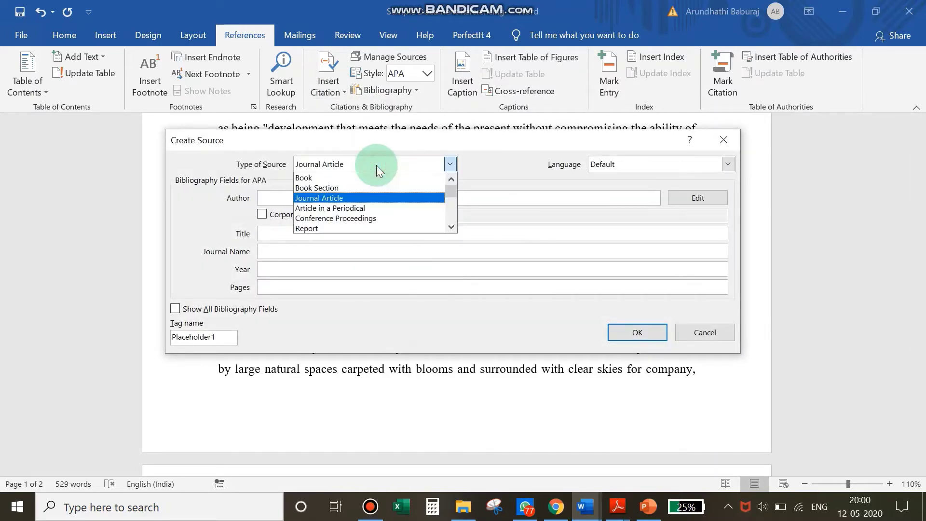
left_click(367, 216)
left_click(324, 198)
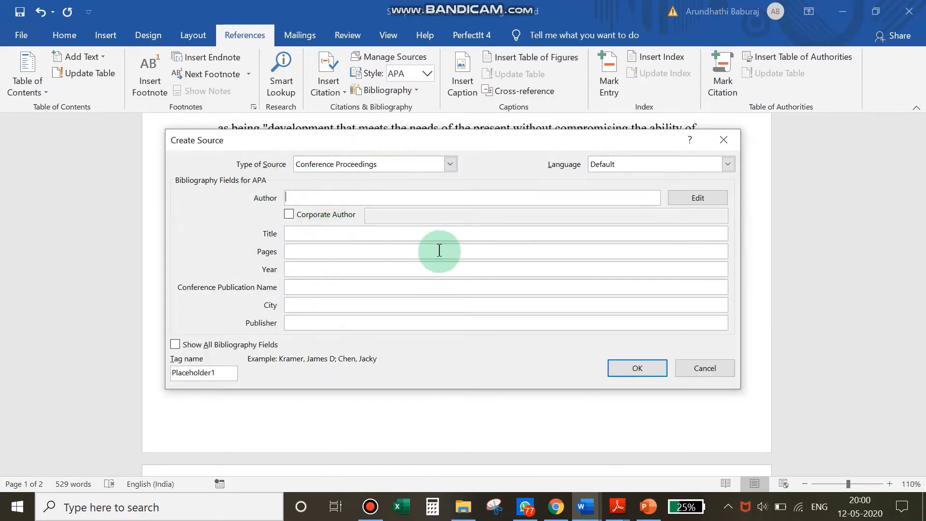
Copy the two authors' names from CONFERENCE PROCEEDING DOC.pdf in Adobe Reader into the Author field of the new source in Word.
key("alt+Tab")
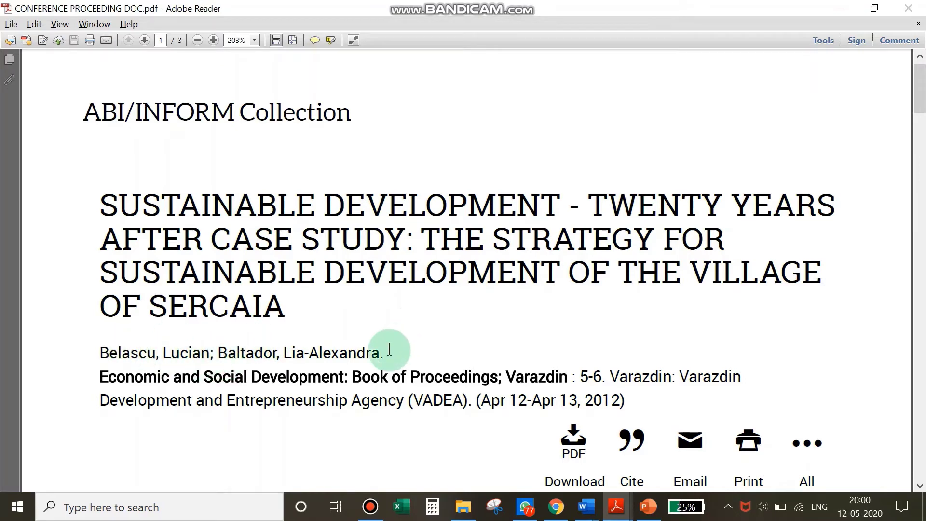
key("alt+Tab")
key("alt+Tab")
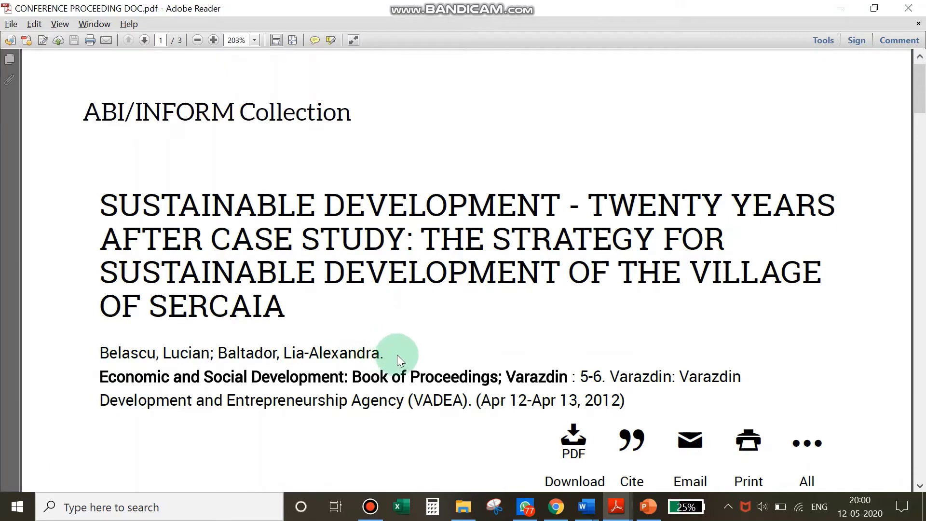
left_click_drag(385, 354, 98, 353)
key("ctrl+c")
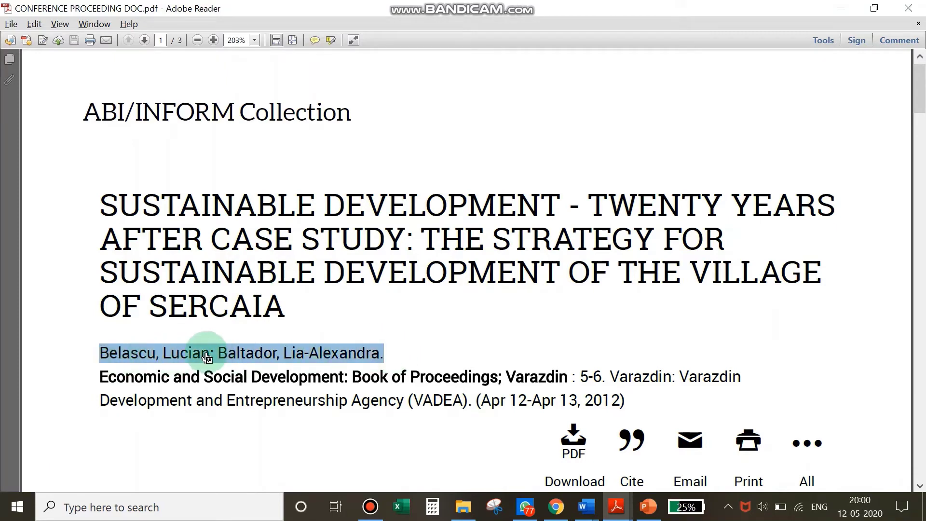
key("alt+Tab")
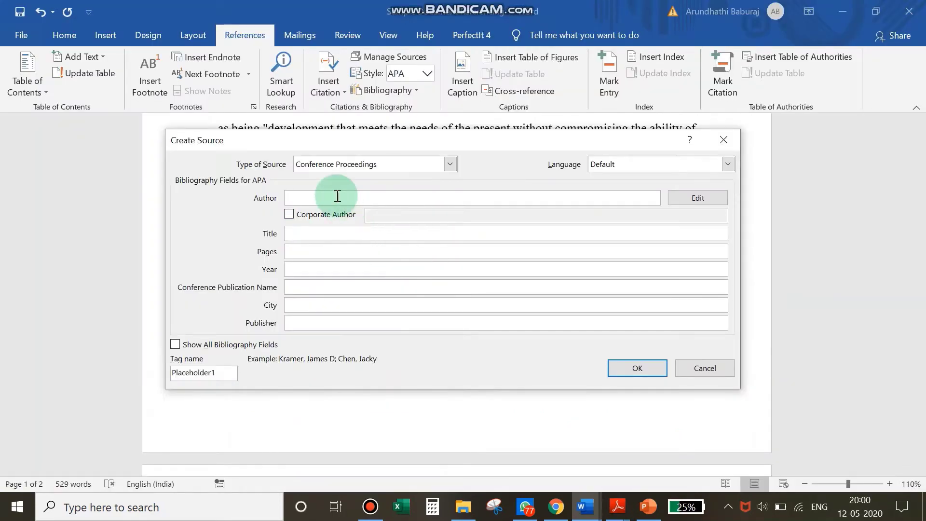
key("ctrl+v")
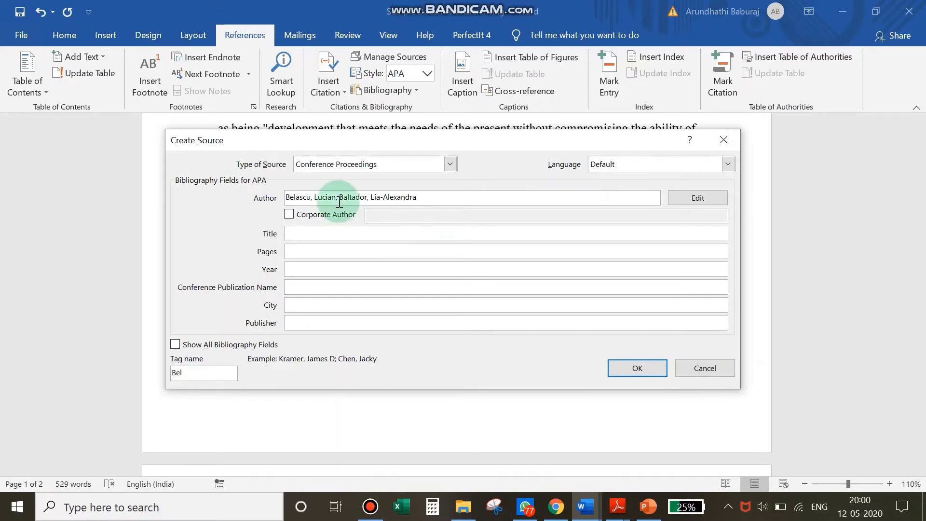
Copy "SUSTAINABLE DEVELOPMENT" from the paper's heading in the PDF into the Title field of the Word source.
left_click(321, 239)
key("alt+Tab")
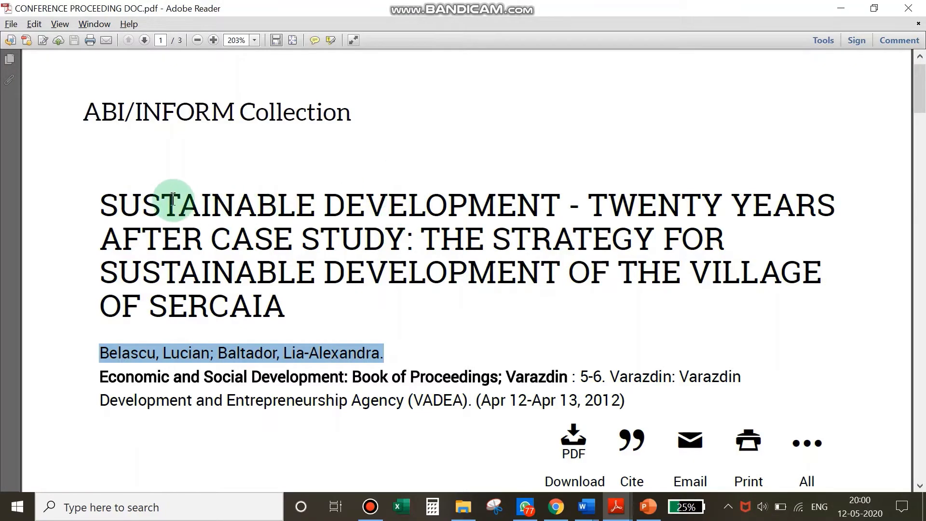
left_click_drag(99, 205, 499, 205)
key("ctrl+c")
key("alt+Tab")
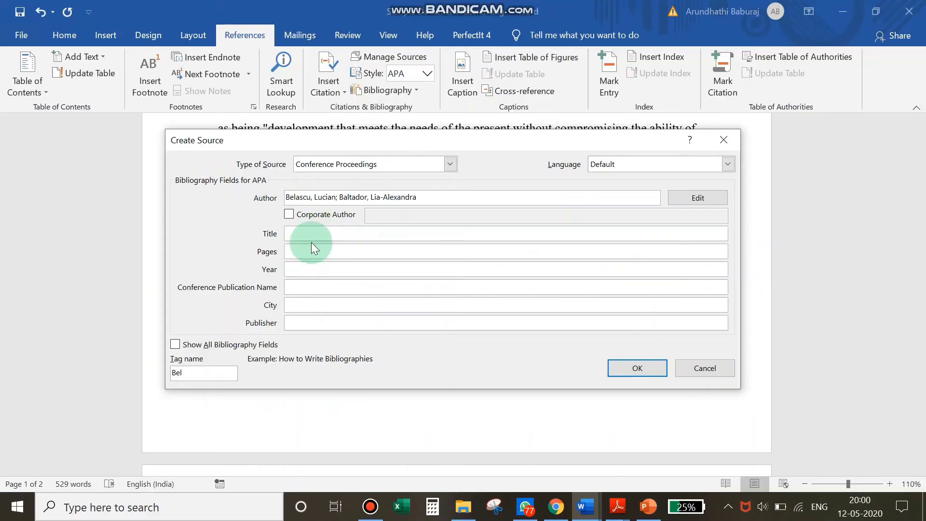
key("ctrl+v")
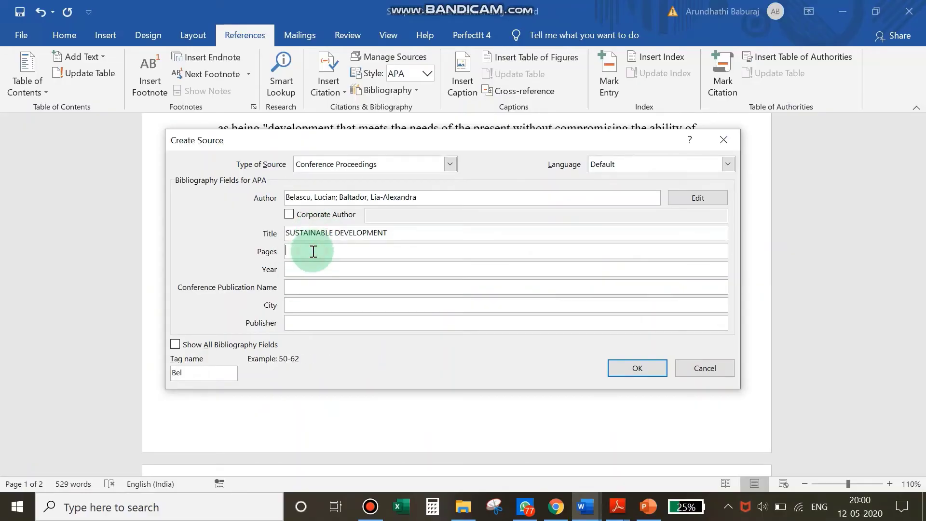
Look up the page range in the PDF and enter 5-6 as the Pages of the conference proceedings source in Word.
key("alt+Tab")
scroll(557, 267, "down", 2)
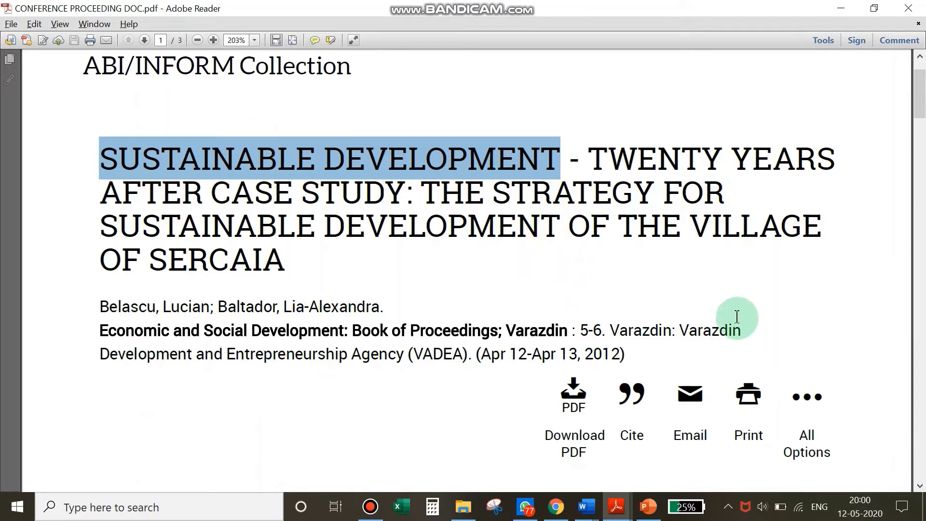
scroll(622, 251, "down", 1)
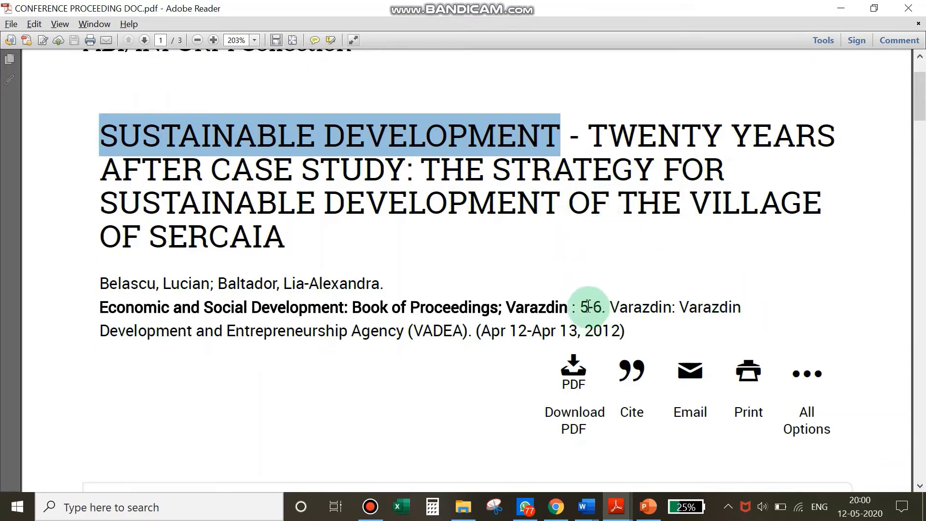
key("alt+Tab")
left_click(312, 257)
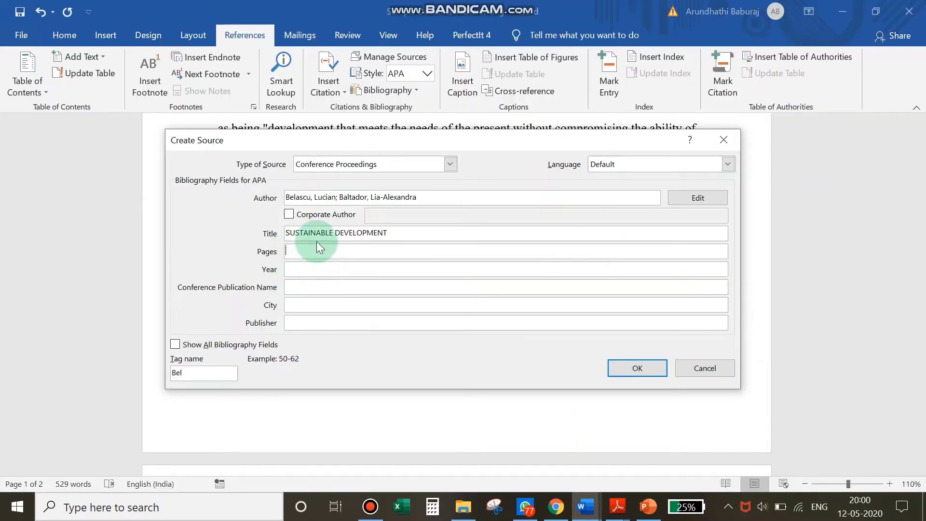
left_click(319, 250)
type("5-6")
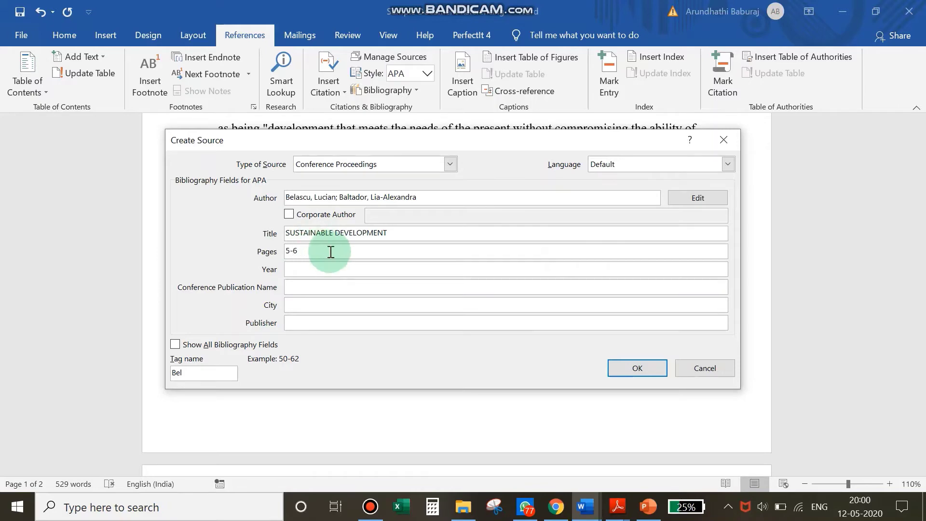
Check the publication date in the PDF and set the Year of the conference proceedings source in Word to 2012.
key("alt+Tab")
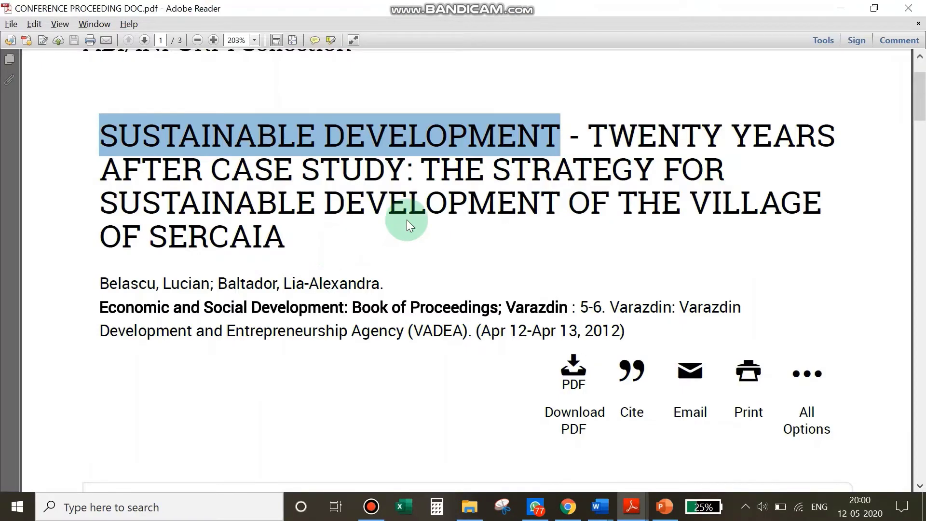
scroll(408, 217, "down", 1)
key("alt+Tab")
left_click(298, 270)
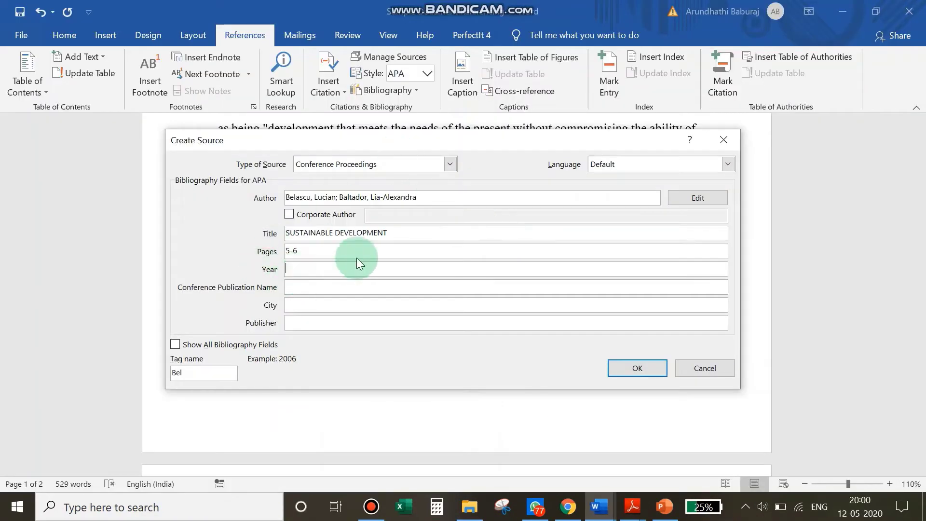
key("alt+Tab")
scroll(506, 224, "down", 1)
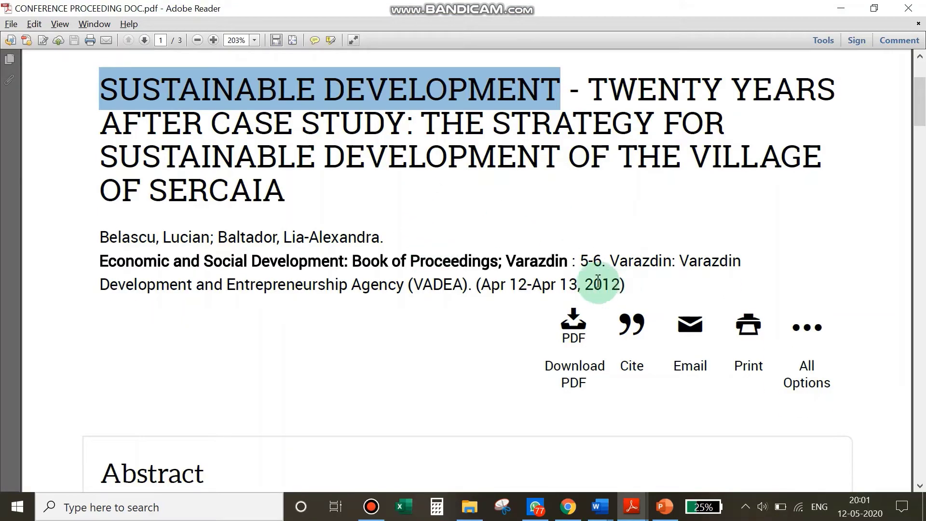
key("alt+Tab")
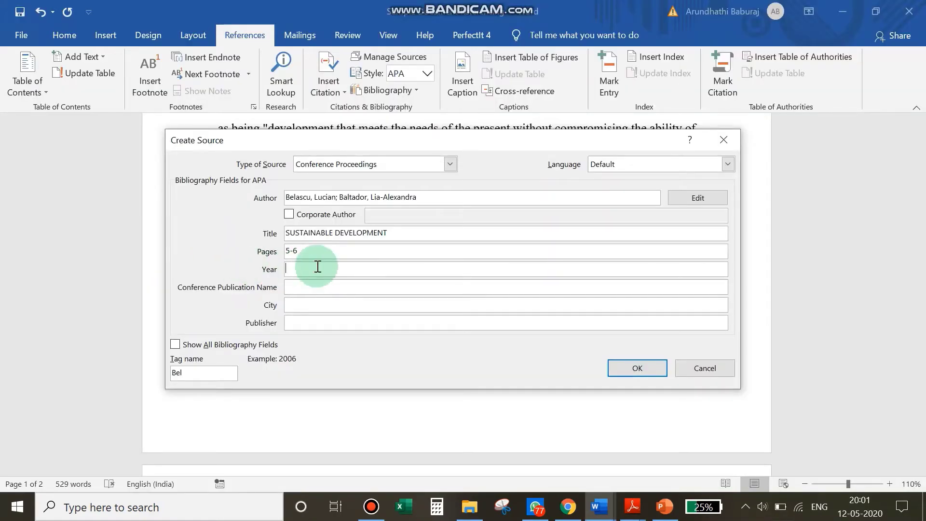
type("2012")
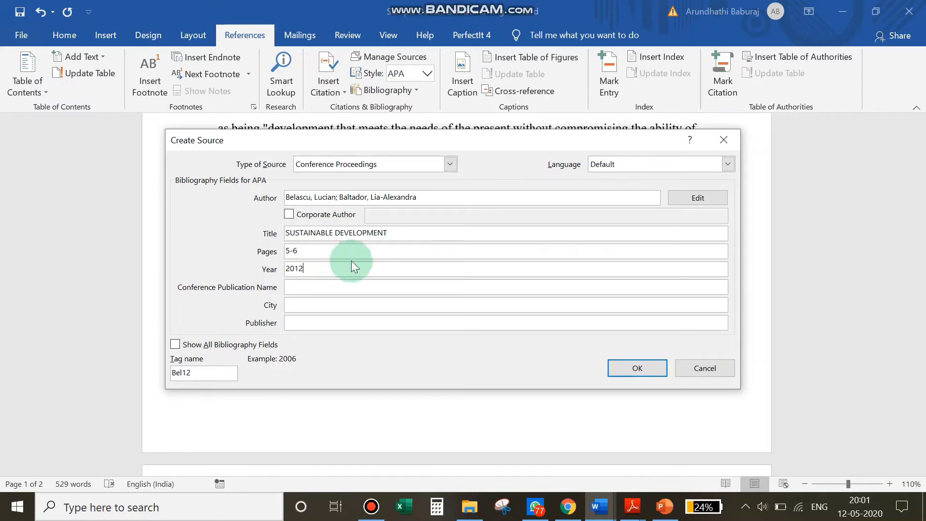
Find the publication title on page 2 of the PDF and enter "Economic and Social Development" as the Conference Publication Name in Word.
left_click(321, 288)
key("alt+Tab")
scroll(387, 278, "down", 3)
scroll(388, 277, "down", 15)
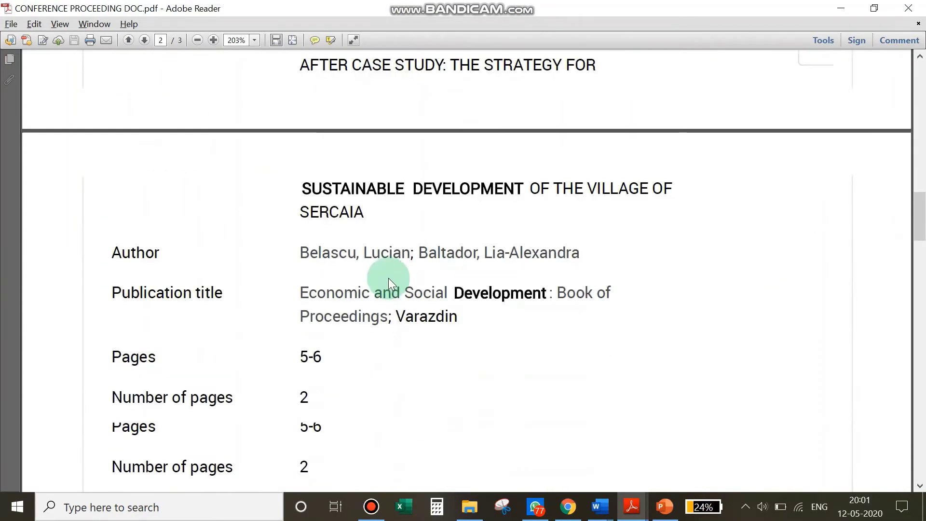
scroll(389, 278, "down", 10)
scroll(389, 278, "up", 4)
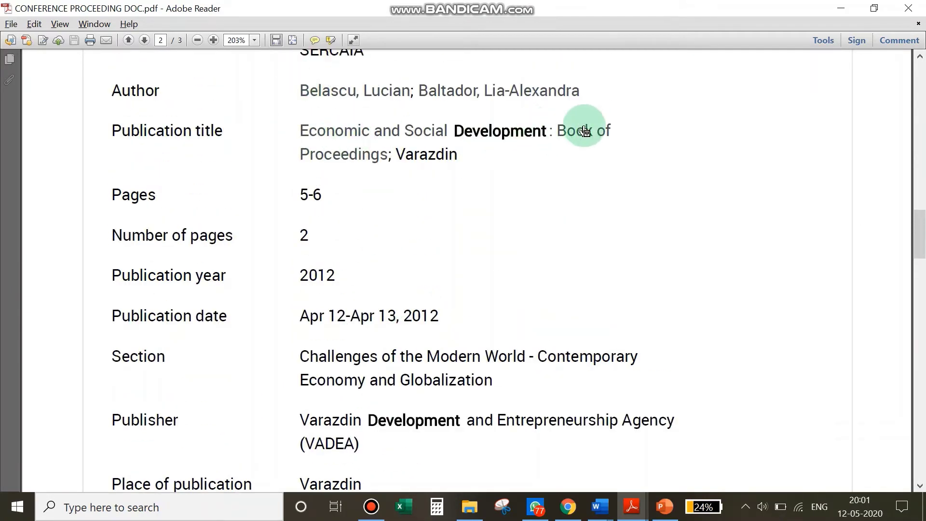
key("alt+Tab")
type("Ec")
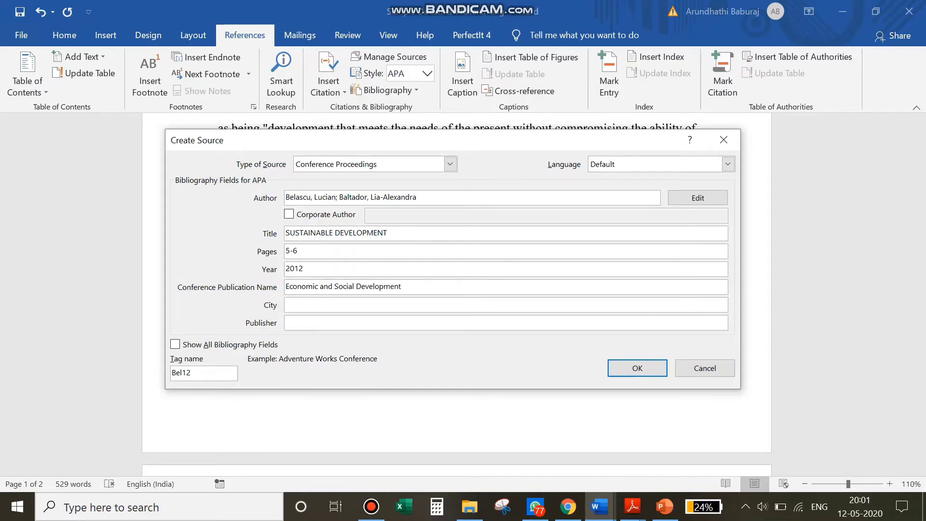
Copy "Varazdin" from the publication title in the PDF into the City field of the Word source.
key("alt+Tab")
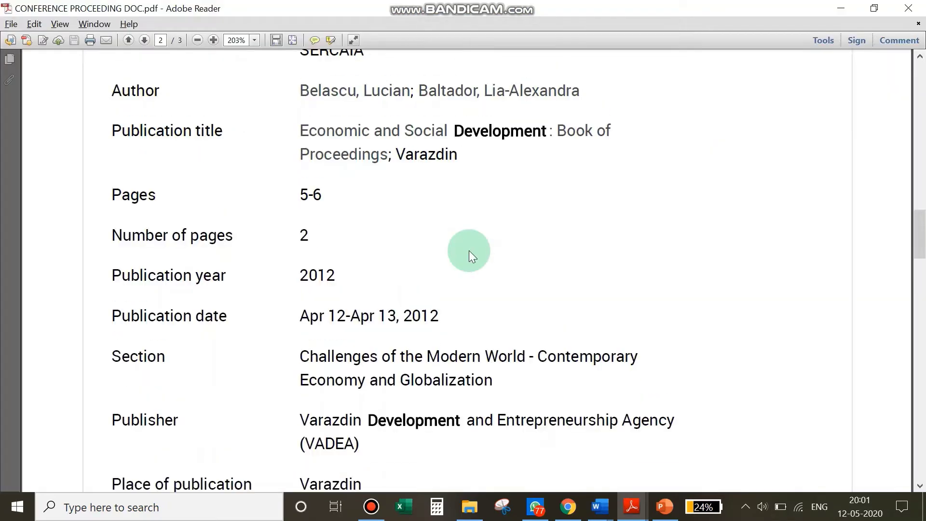
left_click_drag(459, 159, 396, 162)
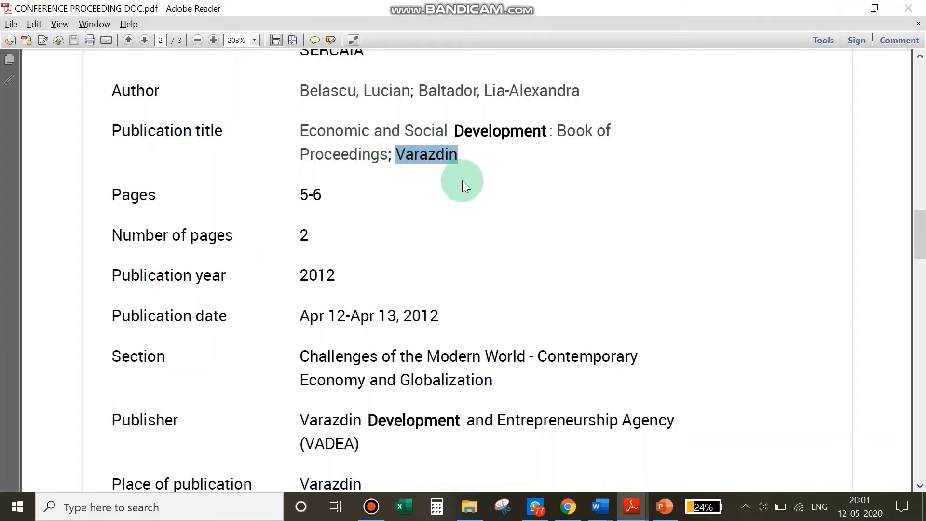
key("alt+Tab")
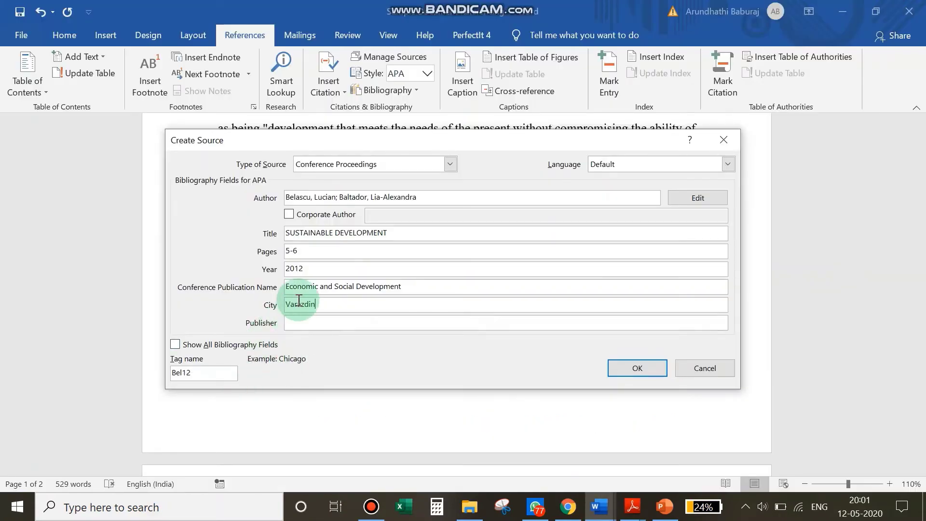
Copy "Varazdin Development and Entrepreneurship Agency" from the PDF's publisher entry into the Publisher field of the Word source.
key("alt+Tab")
left_click_drag(300, 416, 646, 418)
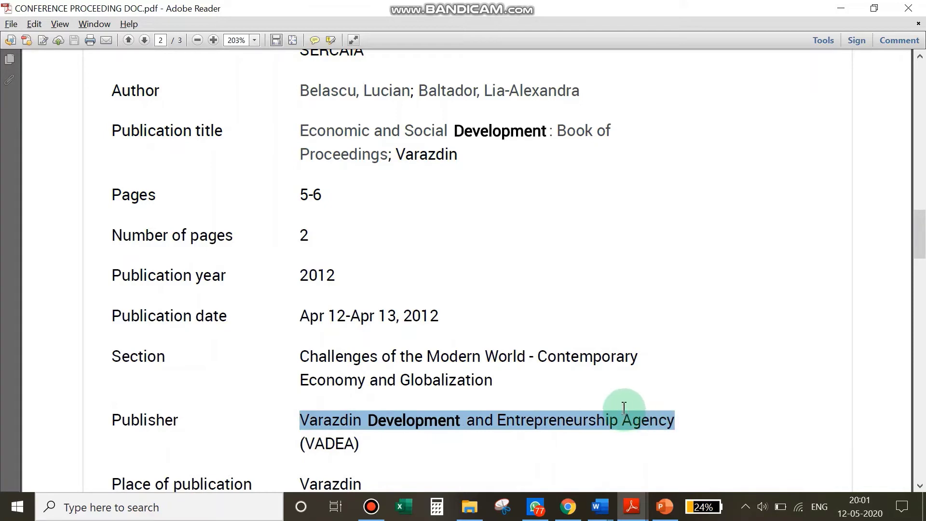
key("alt+Tab")
left_click(345, 324)
key("ctrl+v")
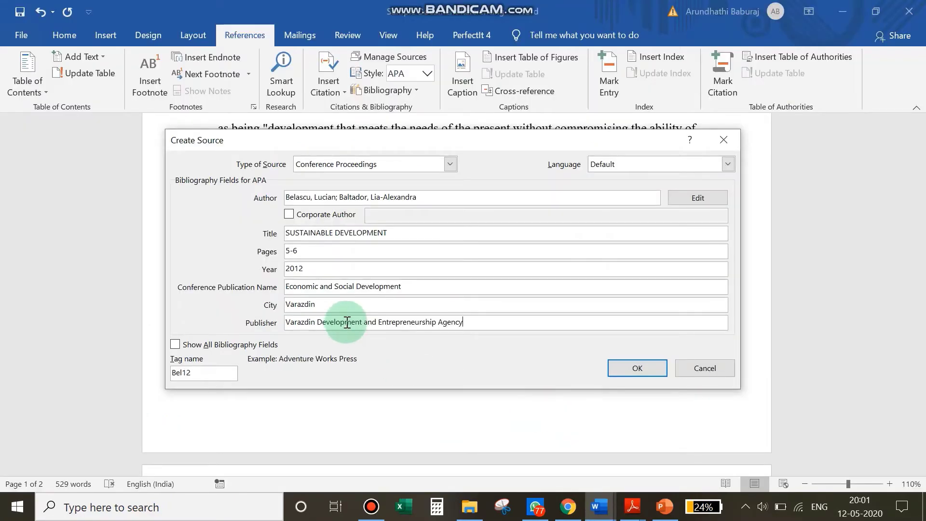
left_click(523, 322)
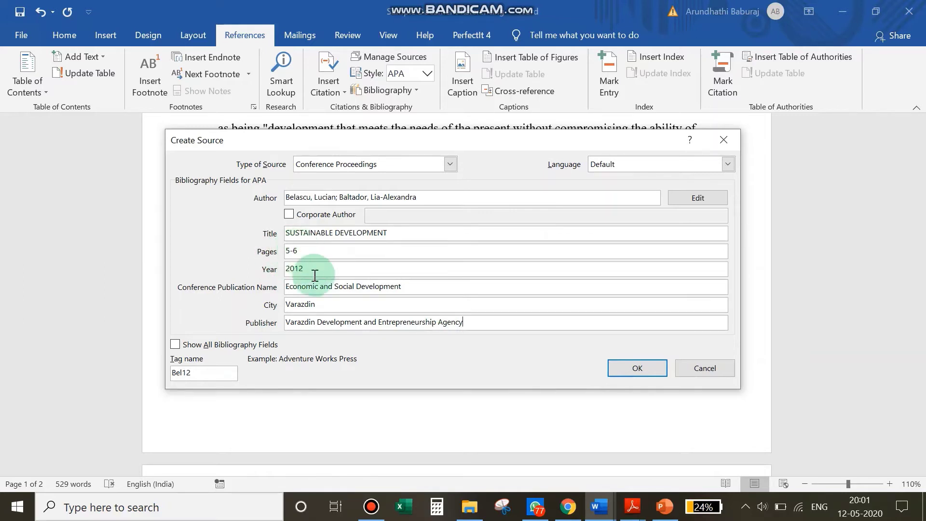
Save the completed conference proceedings source to insert its citation at the end of the Conference Proceeding paragraph, and review it.
left_click(649, 366)
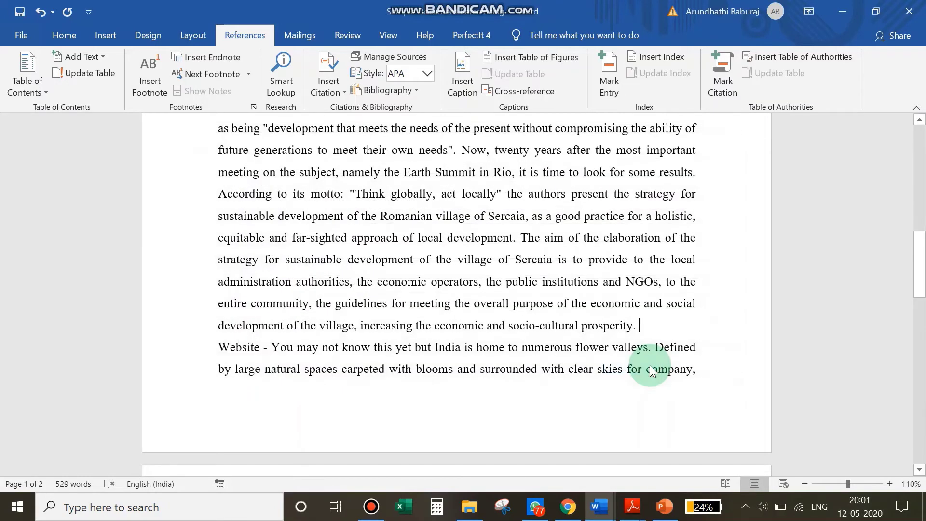
scroll(622, 347, "up", 2)
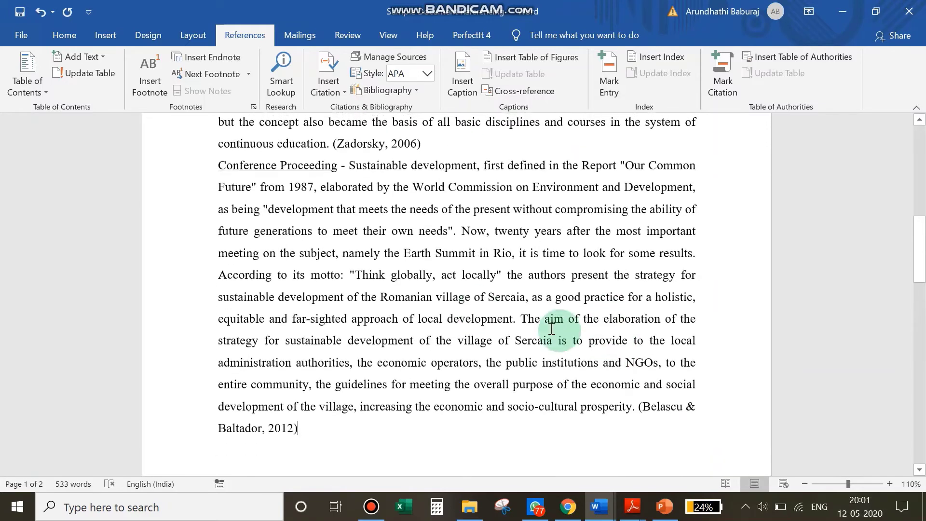
scroll(555, 310, "down", 7)
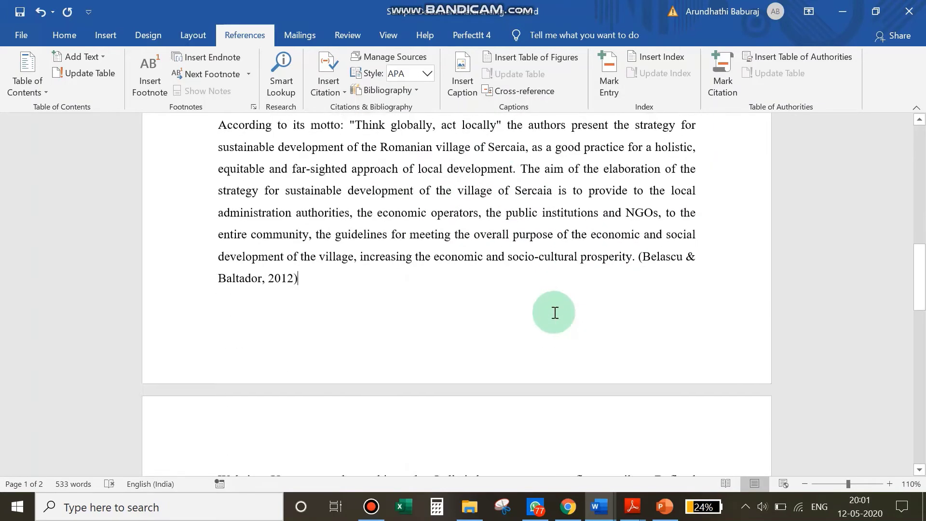
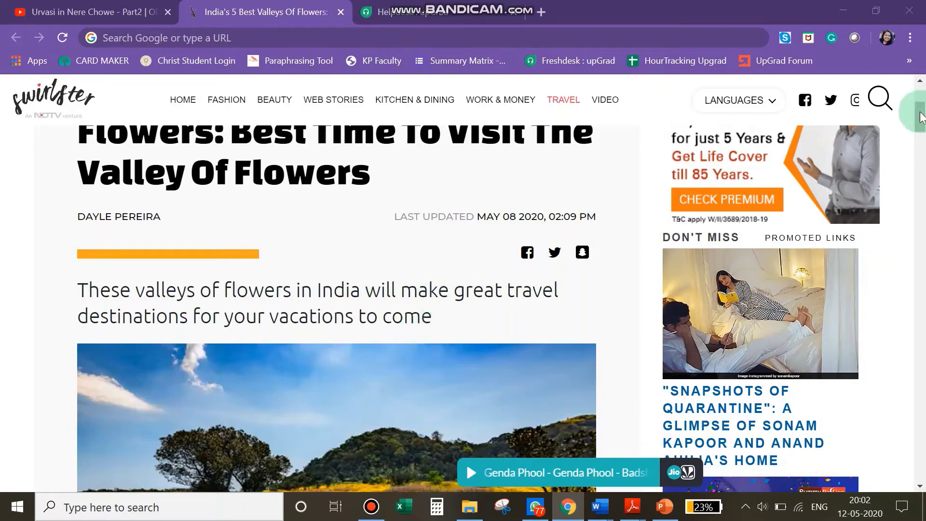
Switch to the Word document and start a new citation source of type Web site at the end of the Website paragraph.
key("alt+Tab")
scroll(480, 171, "down", 2)
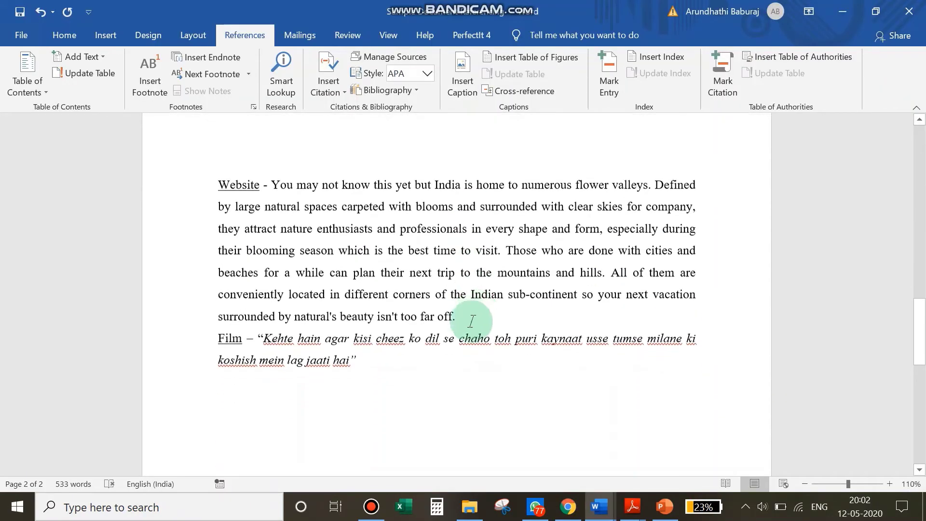
left_click(335, 93)
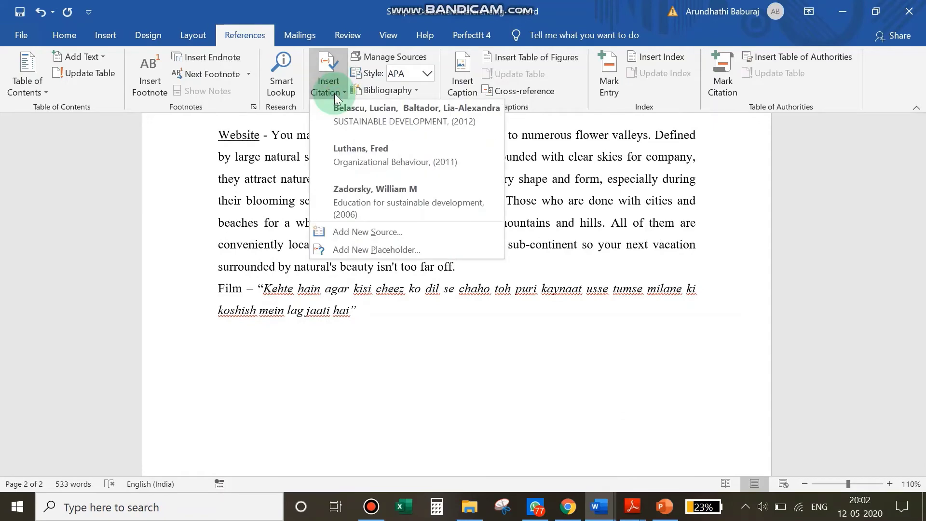
left_click(373, 228)
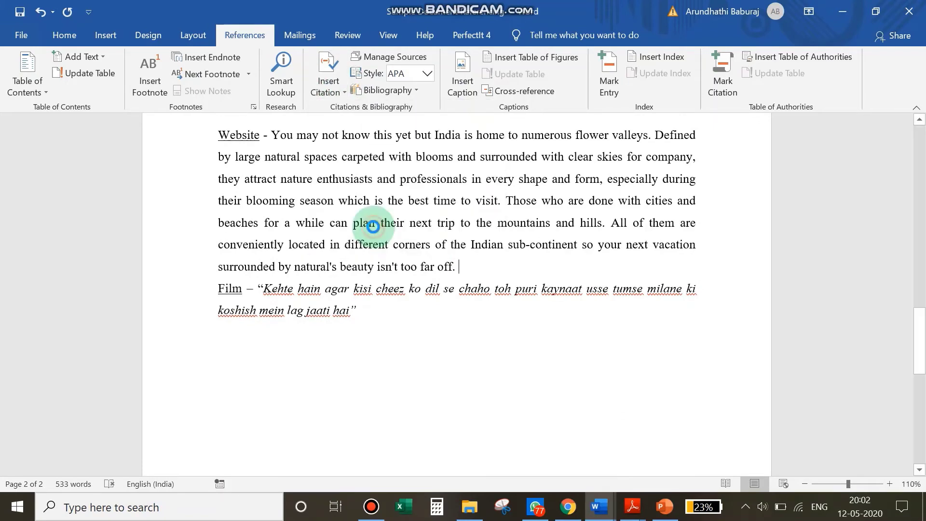
left_click(338, 165)
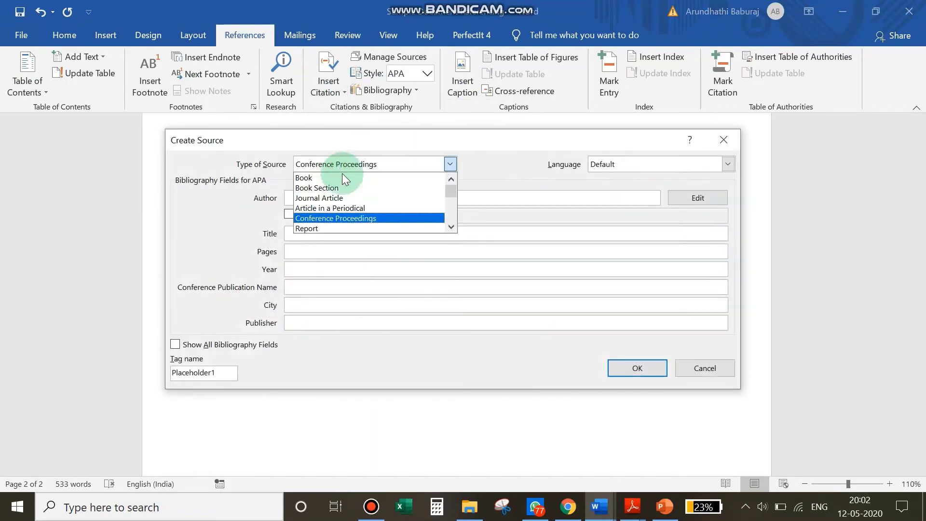
left_click(451, 227)
left_click(451, 227)
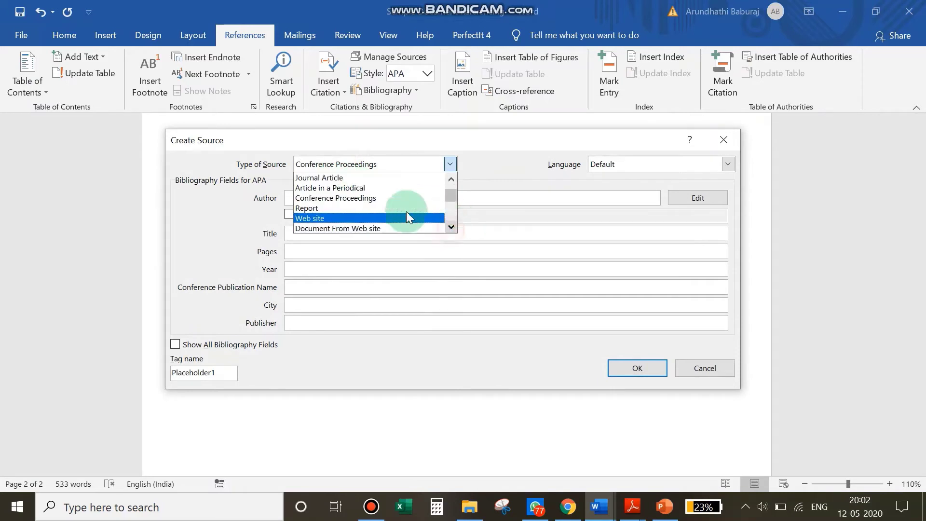
left_click(313, 218)
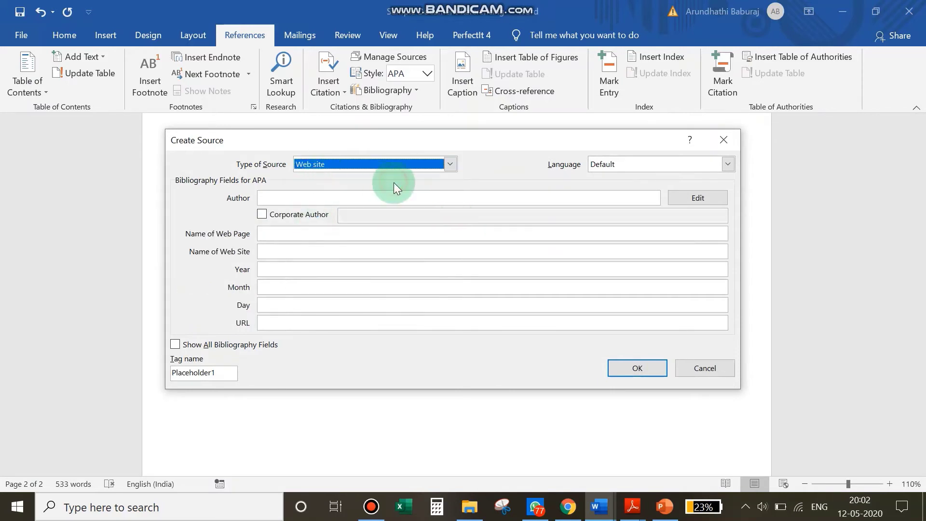
Switch to the "India's 5 Best Valleys Of Flowers" article in Chrome and copy the author's name below its headline.
left_click(269, 199)
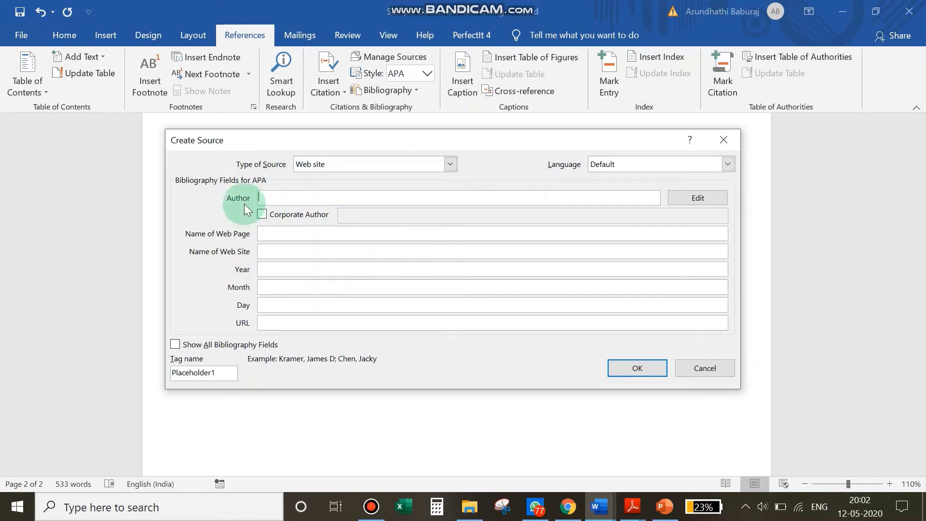
key("alt+Tab")
scroll(451, 254, "down", 5)
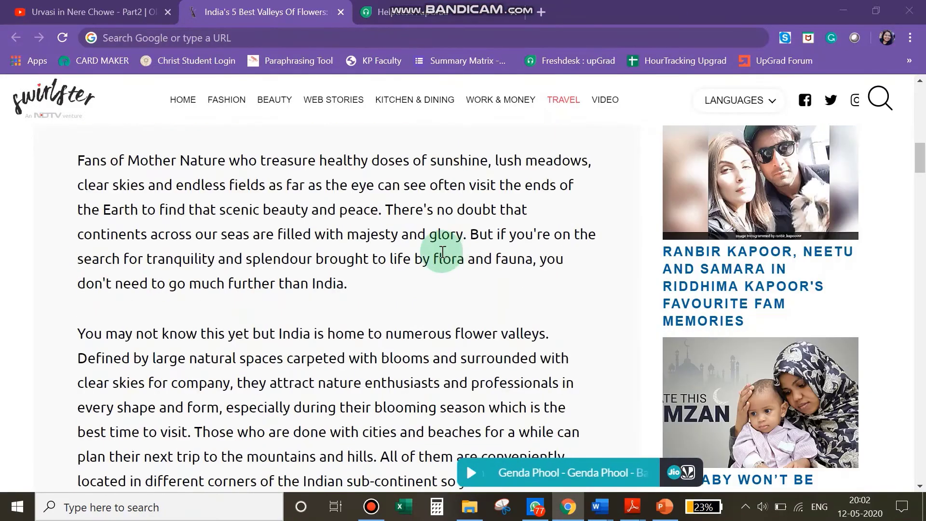
scroll(442, 251, "up", 10)
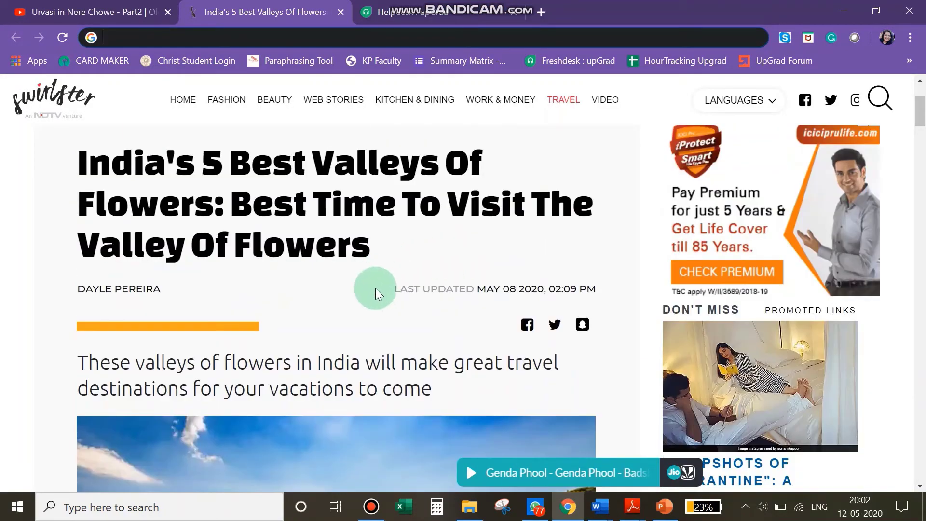
left_click(157, 292)
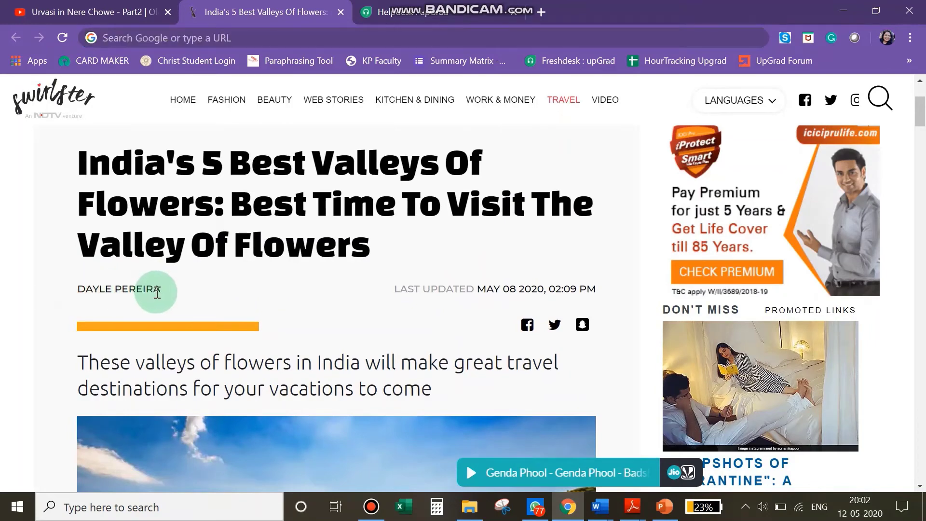
triple_click(156, 292)
key("ctrl+c")
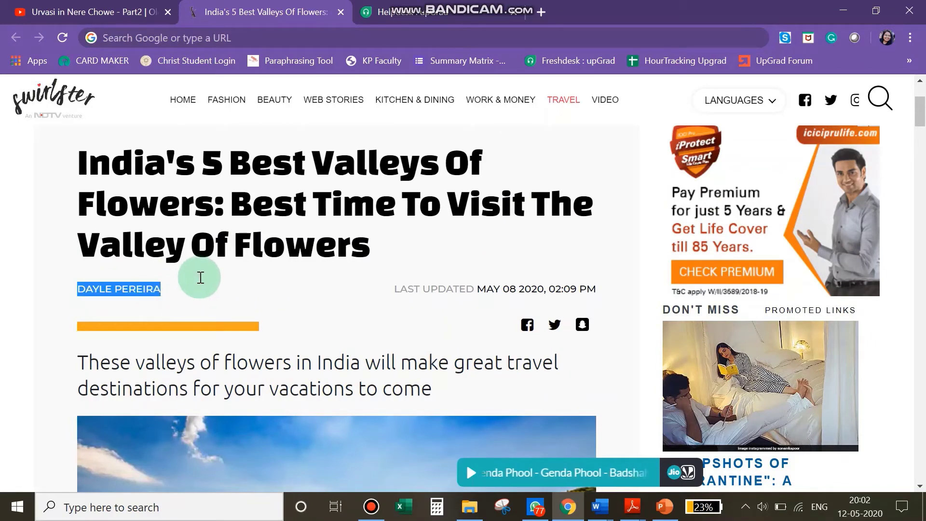
Add the copied author to the Word source, with the surname as last name and the given name as first name.
key("alt+Tab")
left_click(675, 196)
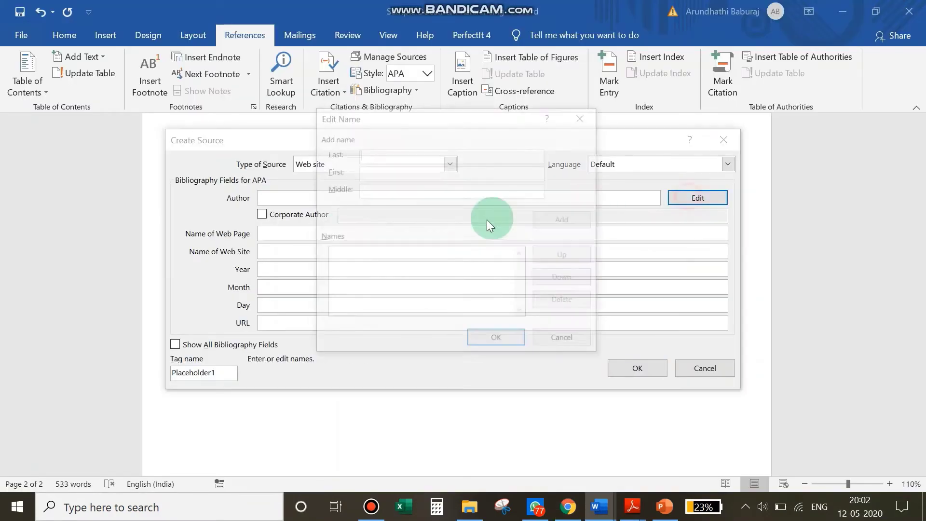
left_click(374, 173)
key("ctrl+v")
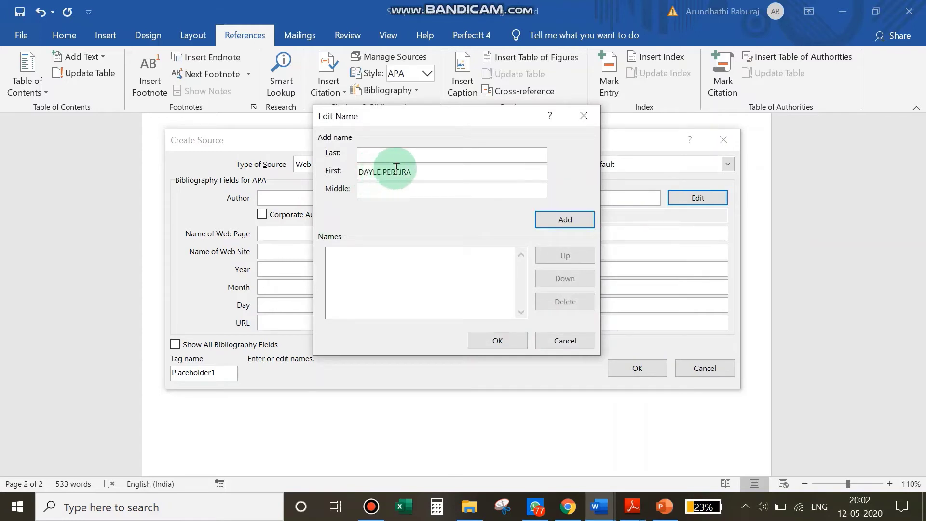
double_click(397, 170)
key("ctrl+x")
left_click(394, 153)
key("ctrl+v")
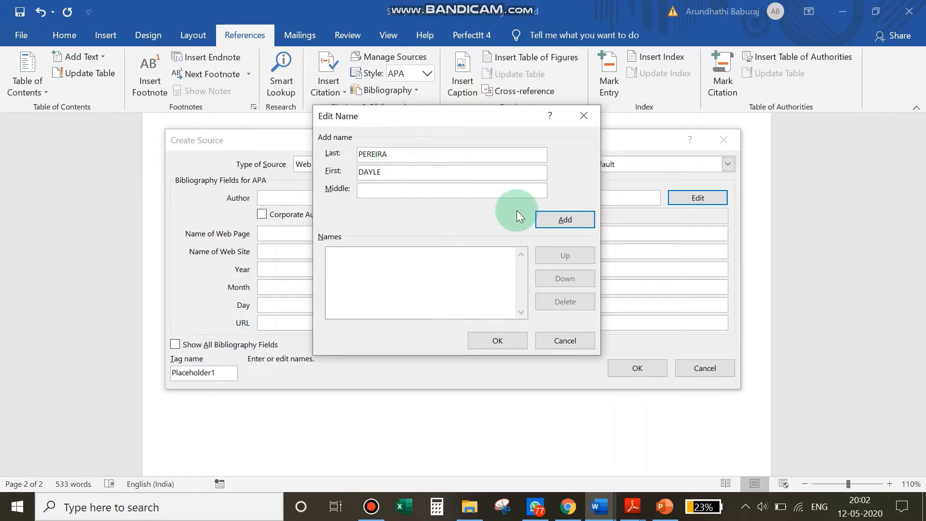
left_click(552, 219)
left_click(497, 340)
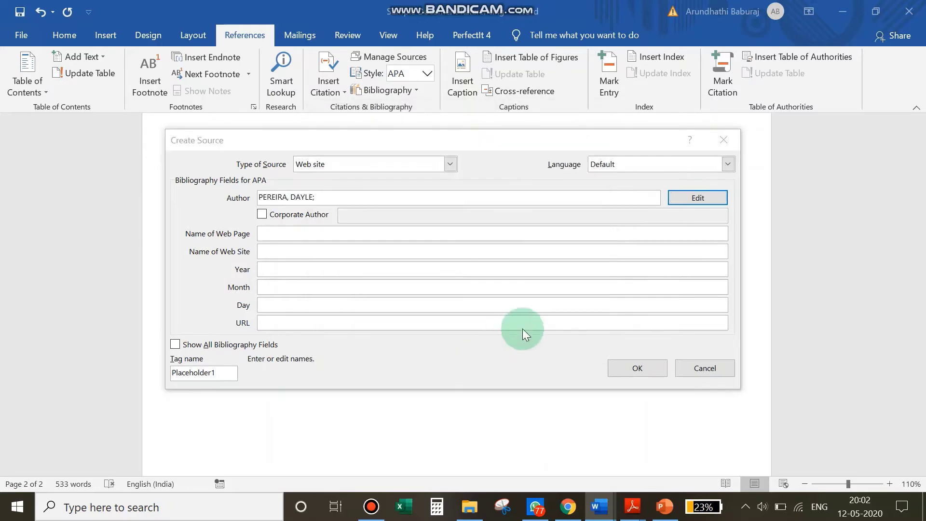
key("alt+Tab")
scroll(343, 278, "down", 3)
key("alt+Tab")
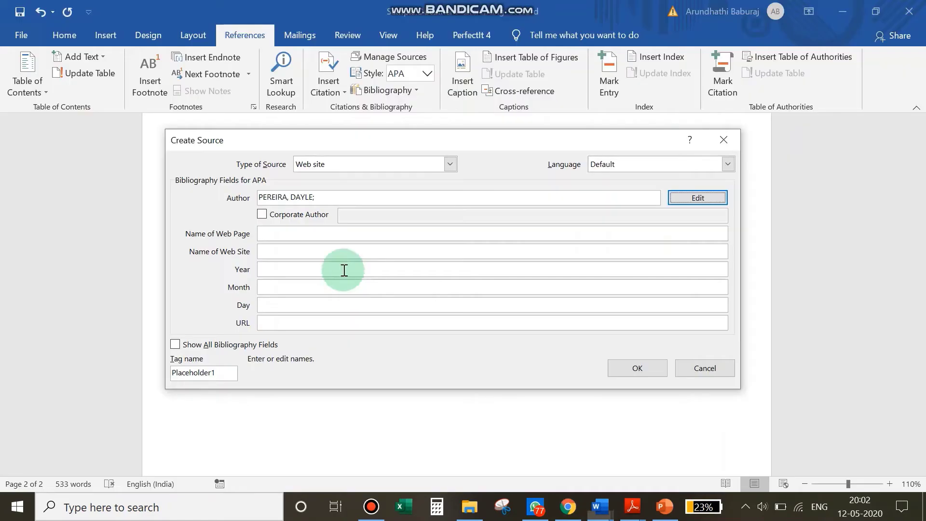
left_click(294, 237)
left_click(392, 254)
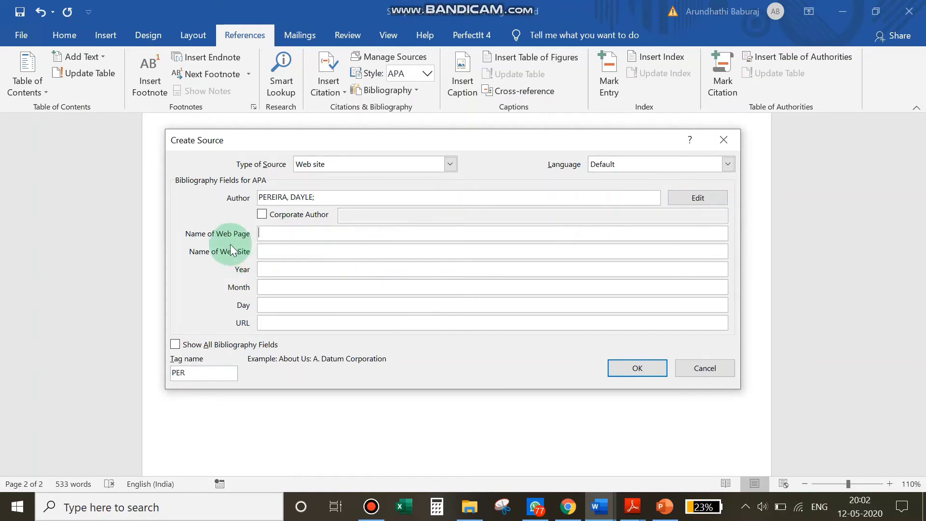
left_click(263, 236)
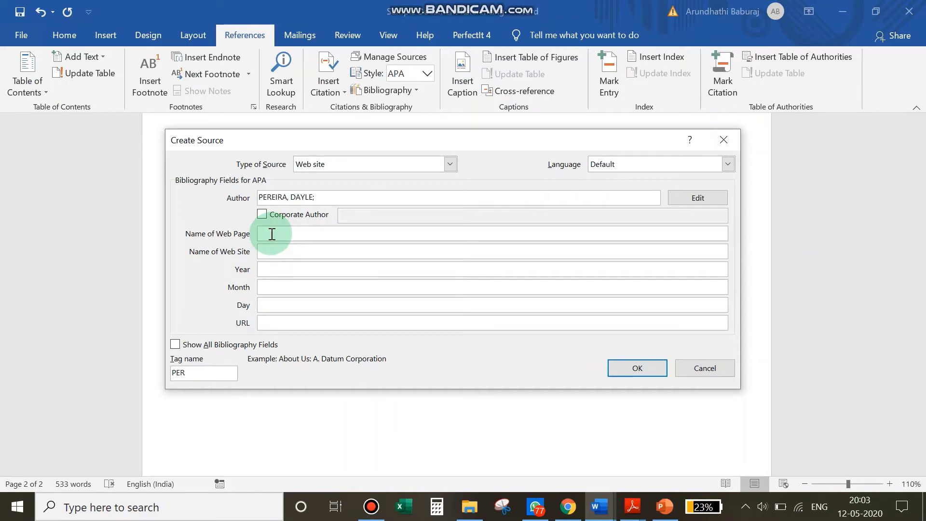
Check the article's section and site in Chrome, and enter "Travel" as Name of Web Page and "NDTV" as Name of Web Site in Word.
key("alt+Tab")
scroll(314, 274, "up", 5)
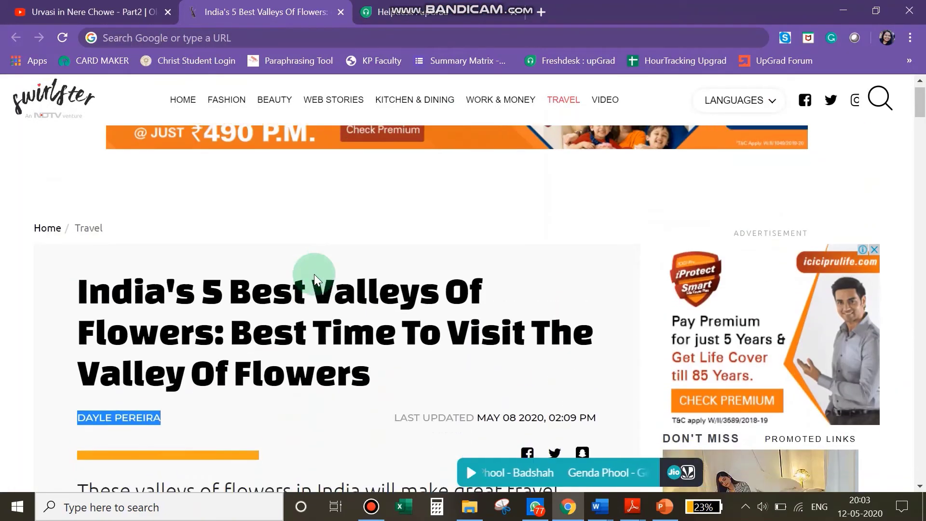
scroll(314, 274, "up", 1)
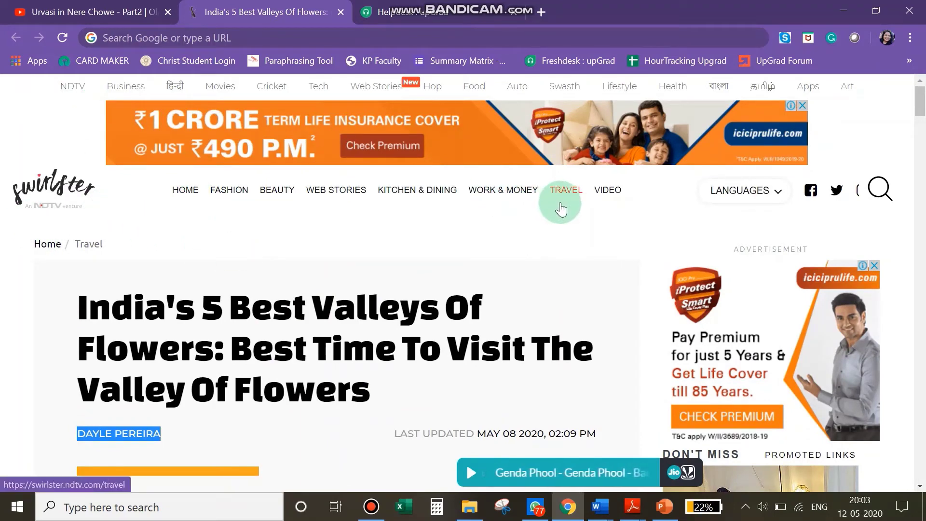
key("alt+Tab")
left_click(318, 237)
type("Tr")
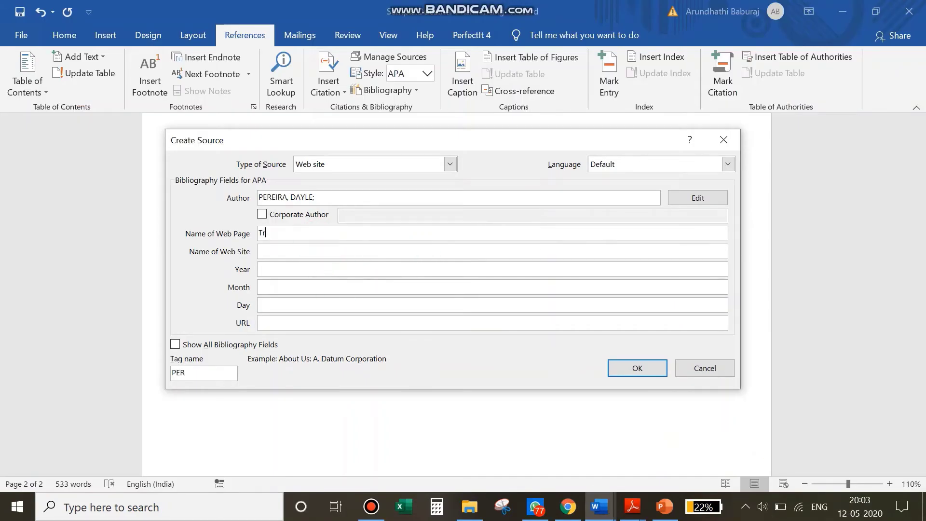
type("avel")
key("Tab")
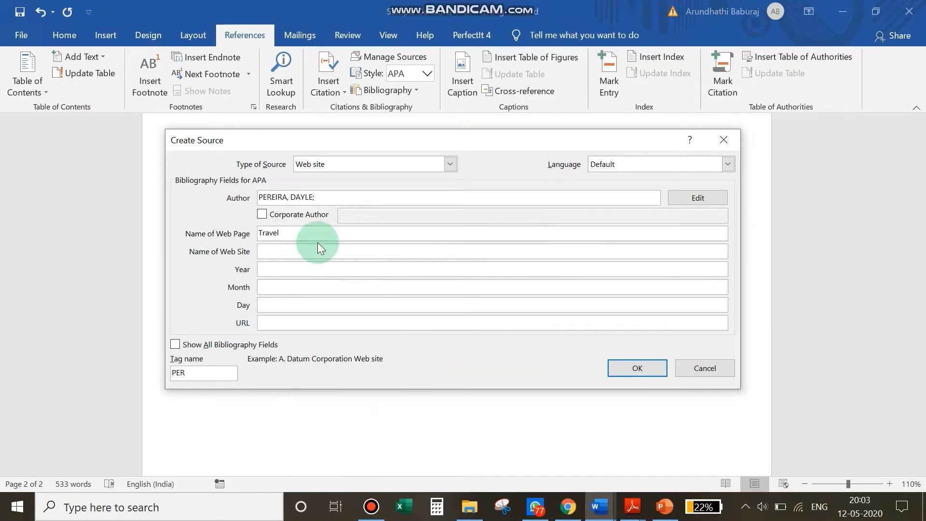
type("NDTV")
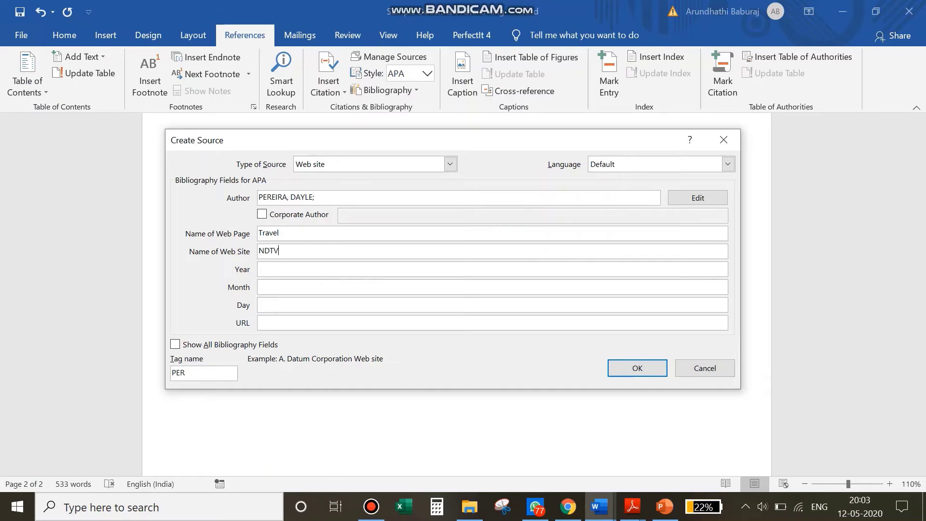
key("Tab")
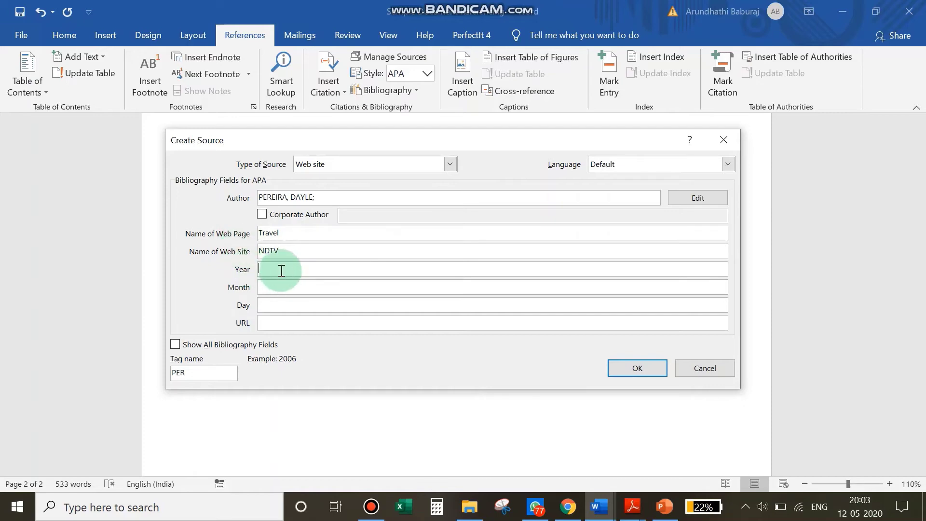
Look up the article's last-updated date in Chrome and enter year 2020, month May and day 8 in the Word source.
key("alt+Tab")
scroll(386, 282, "down", 2)
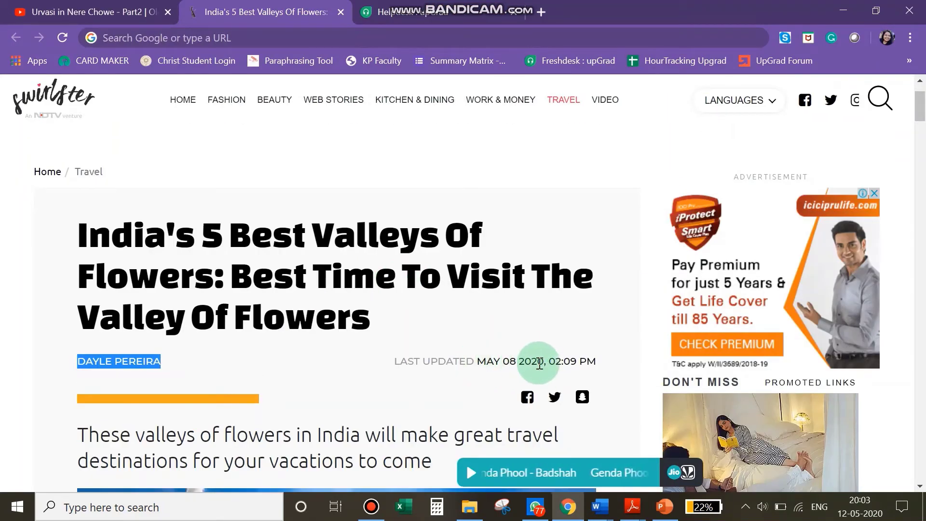
key("alt+Tab")
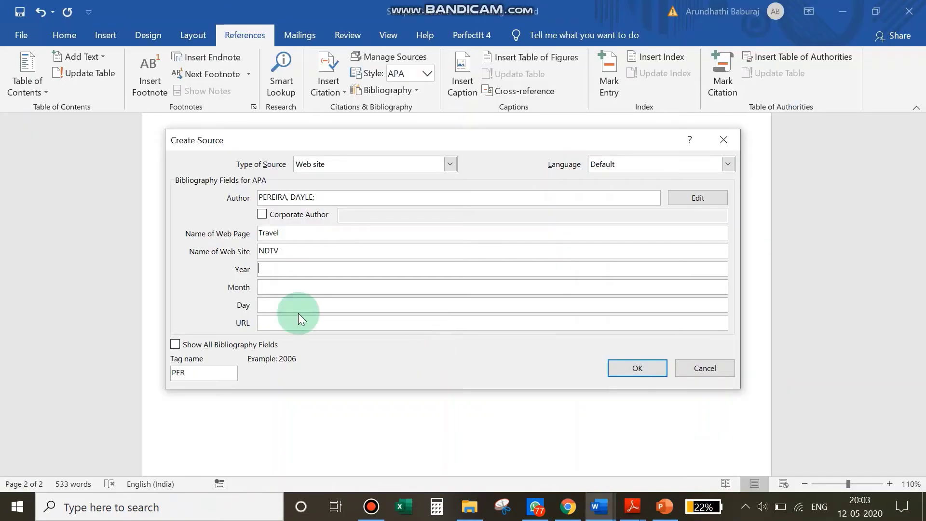
left_click(296, 270)
type("2020")
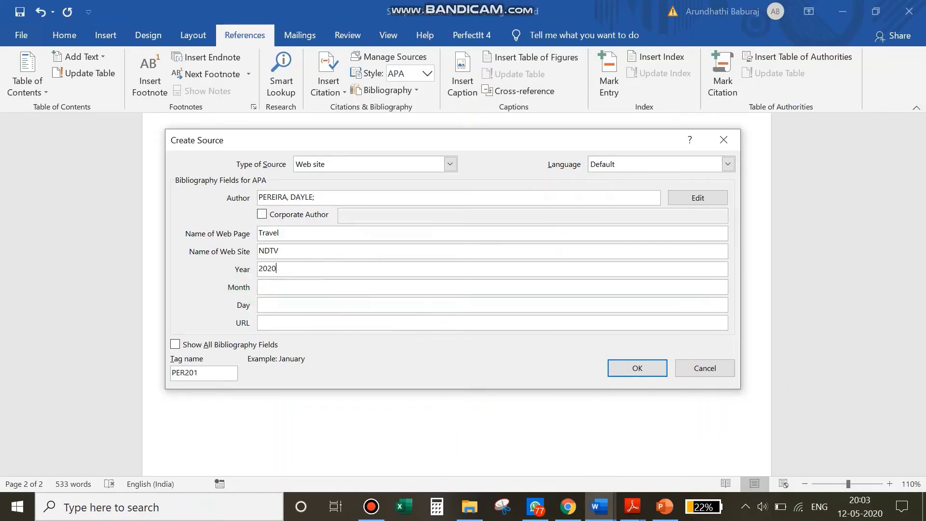
type("May")
key("Tab")
type("8")
key("Tab")
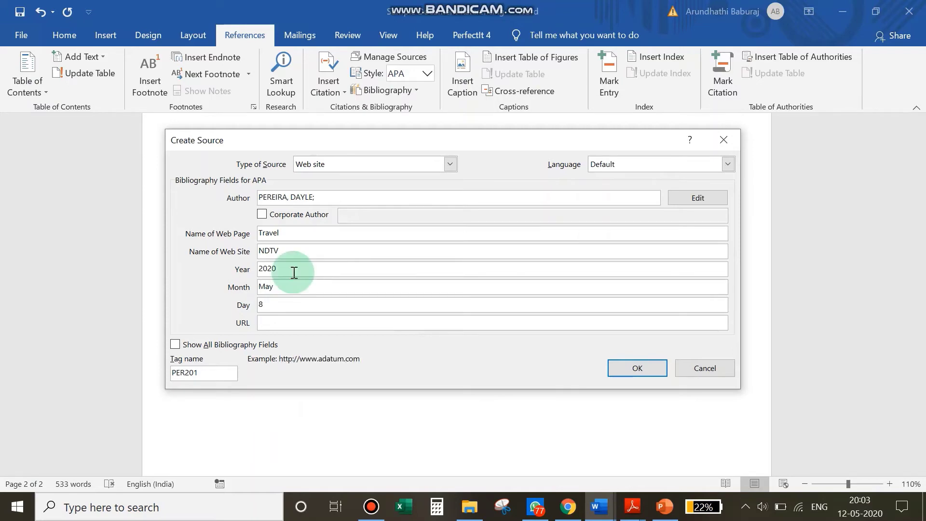
Reload the article in Chrome to show its web address, and copy that address into the URL field of the Word source.
key("alt+Tab")
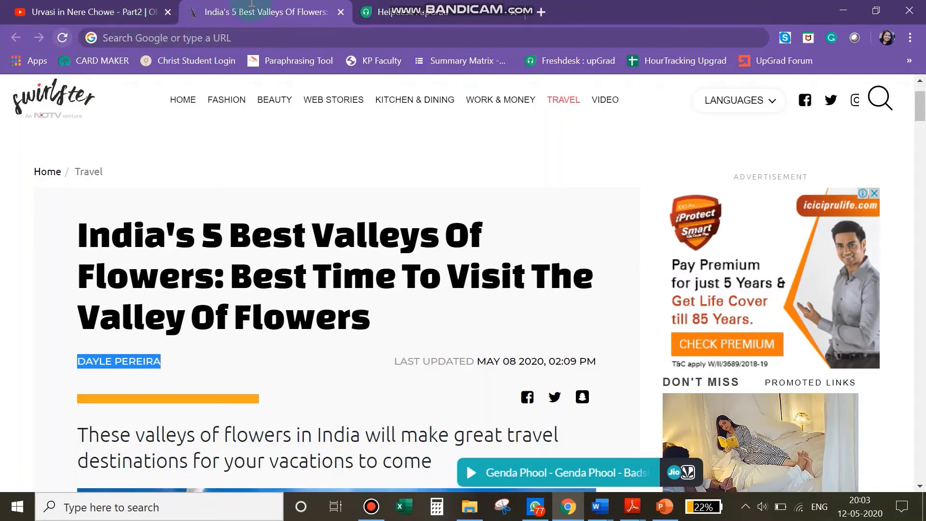
left_click(62, 43)
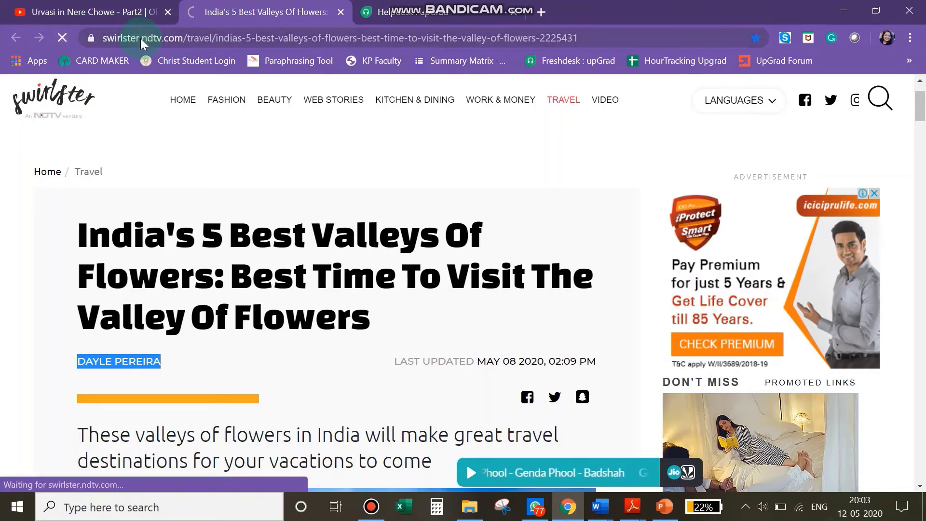
left_click(140, 39)
key("ctrl+c")
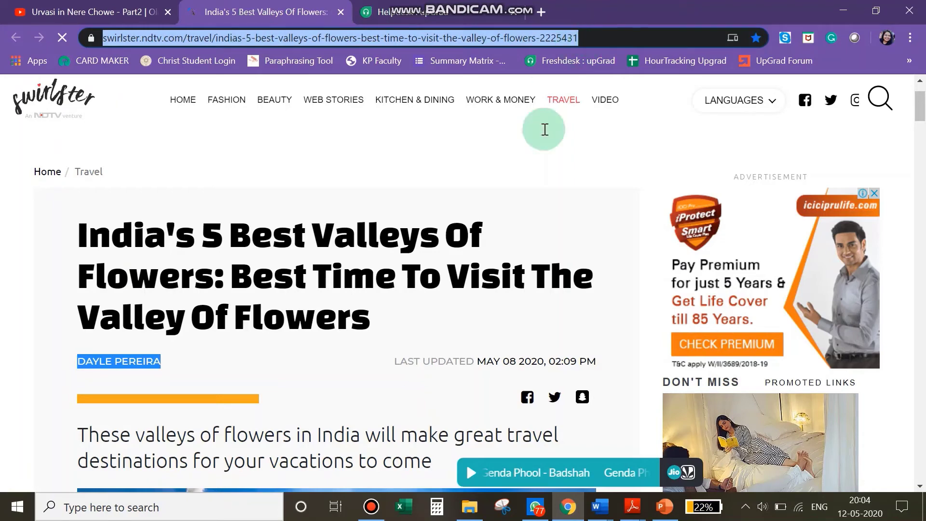
key("alt+Tab")
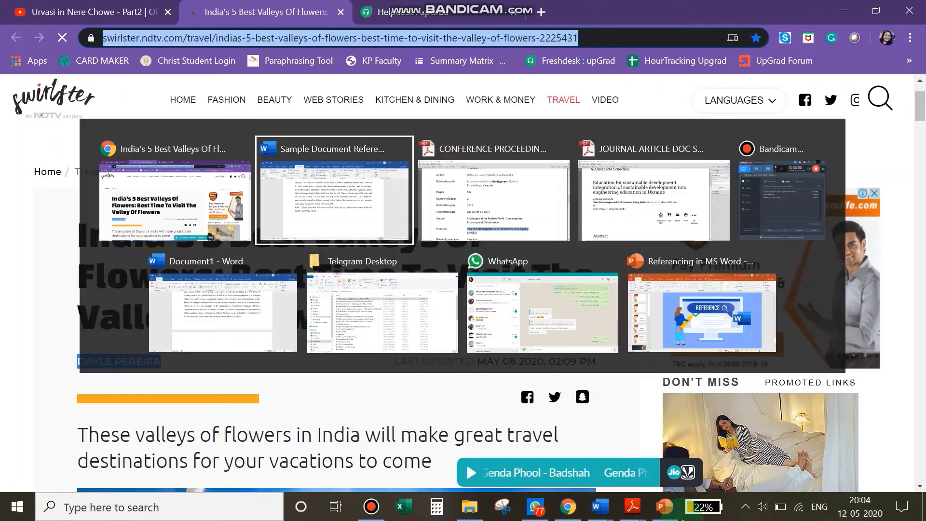
key("alt+Tab")
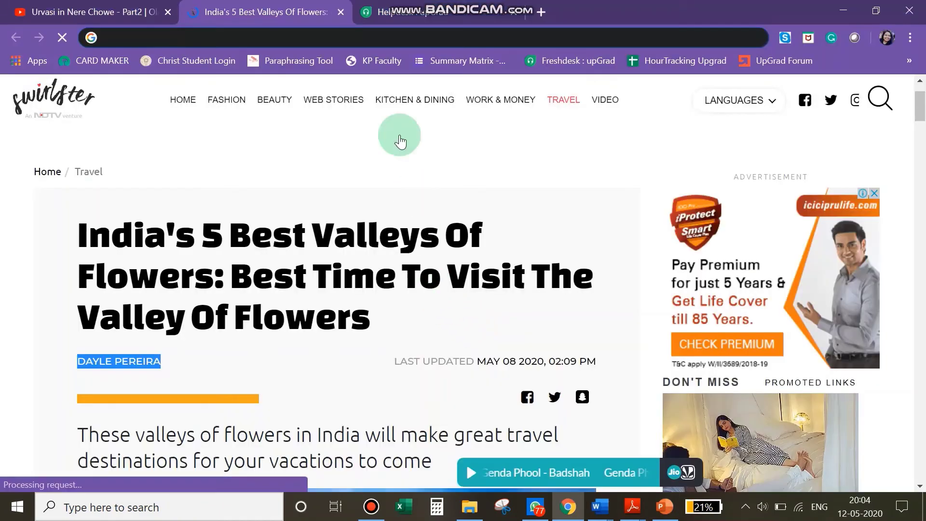
key("alt+Tab")
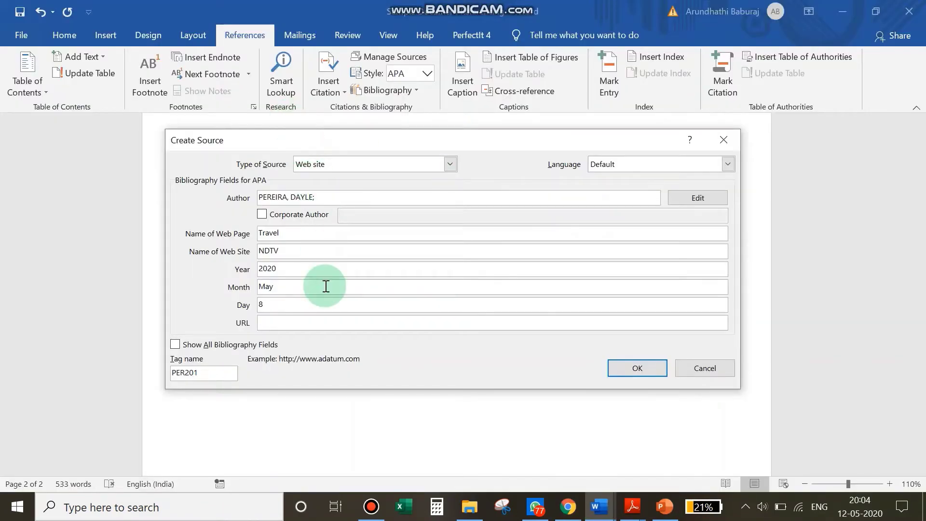
key("ctrl+v")
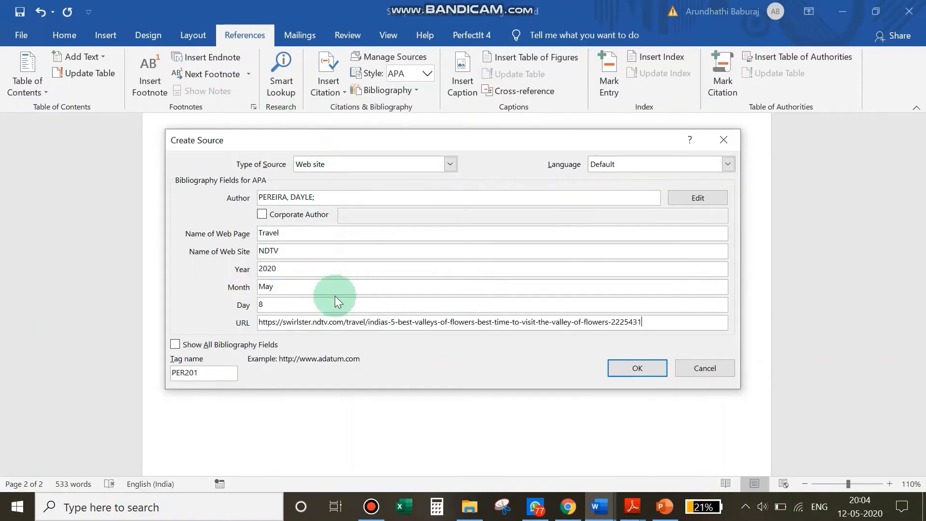
Insert the completed web site citation, and start a new source of type Film for the film quote's citation.
left_click(623, 370)
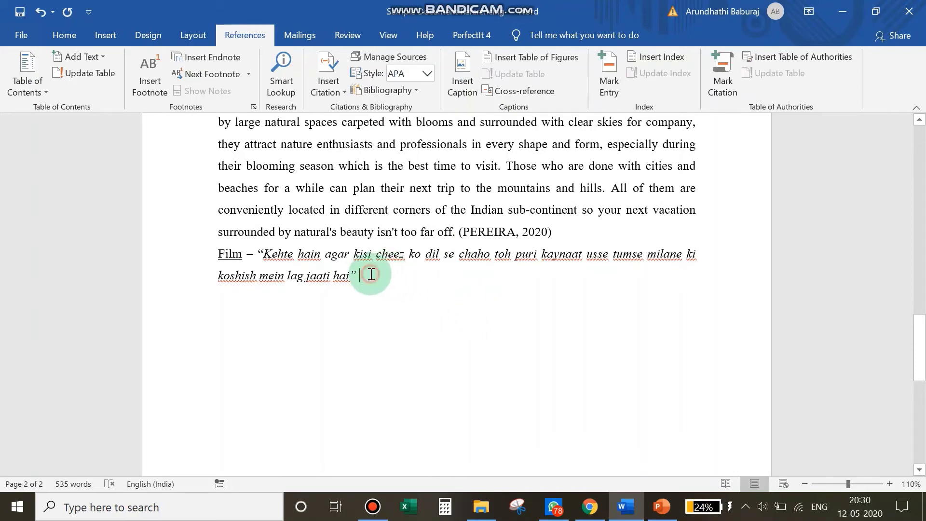
left_click(329, 90)
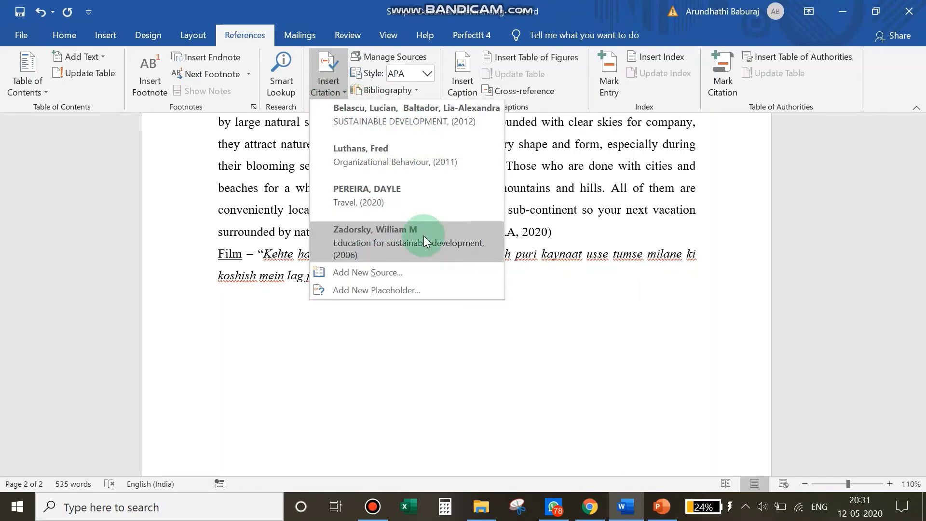
left_click(348, 273)
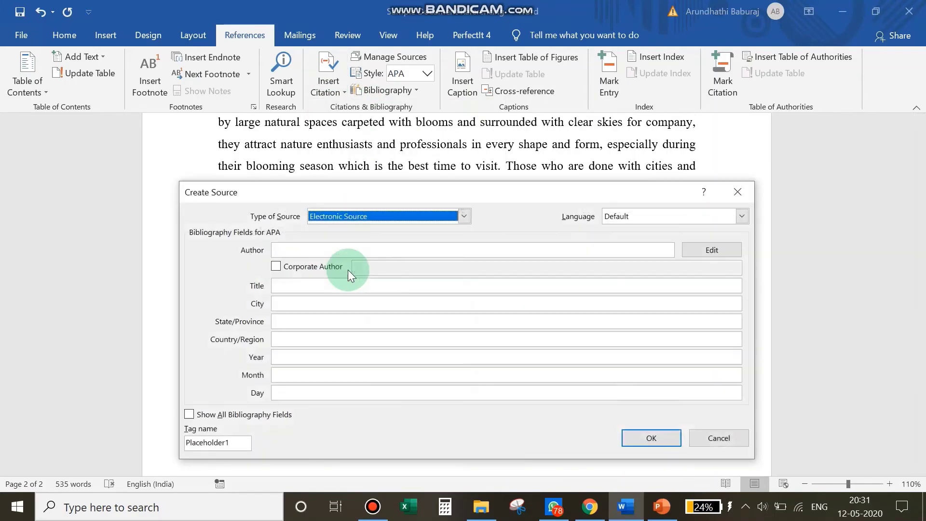
left_click(312, 217)
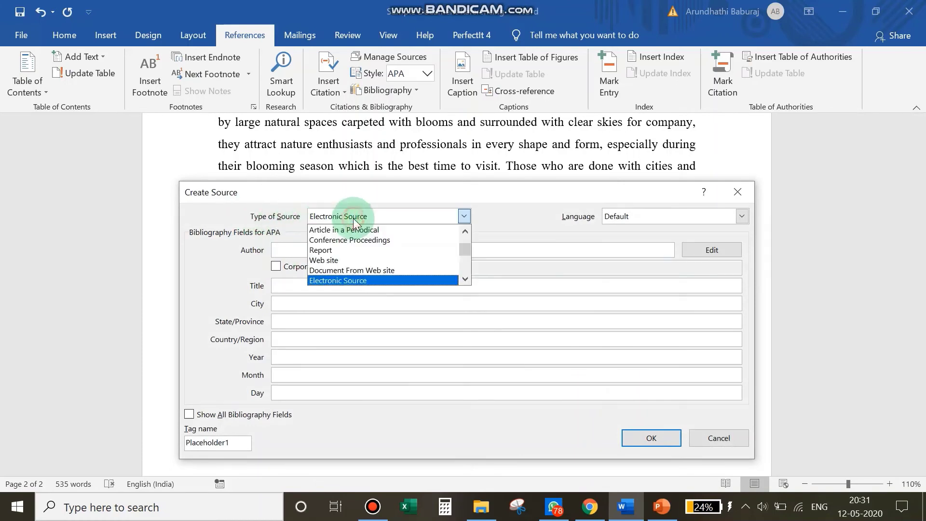
scroll(382, 248, "down", 1)
left_click(328, 279)
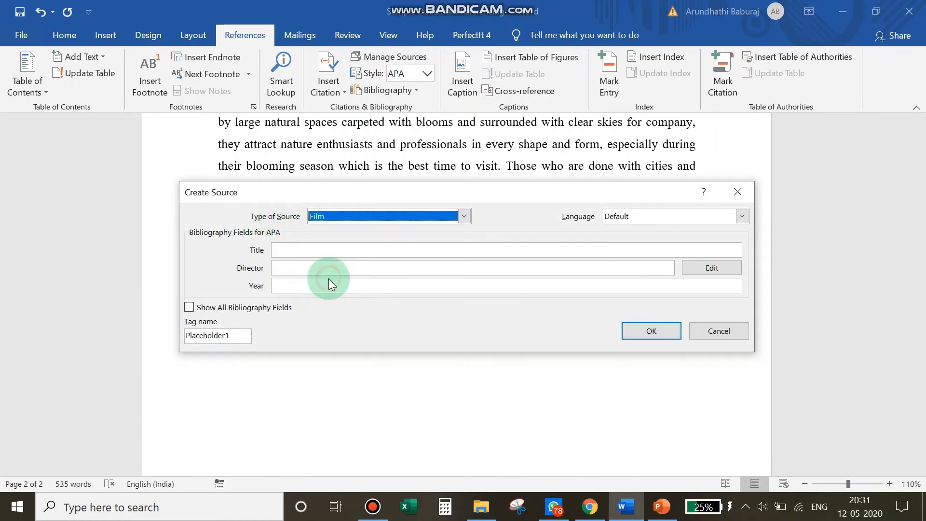
Enter title "Om Shanti Om", director "Khan, Farah" and year 2007, and insert the film citation after the quote.
left_click(403, 249)
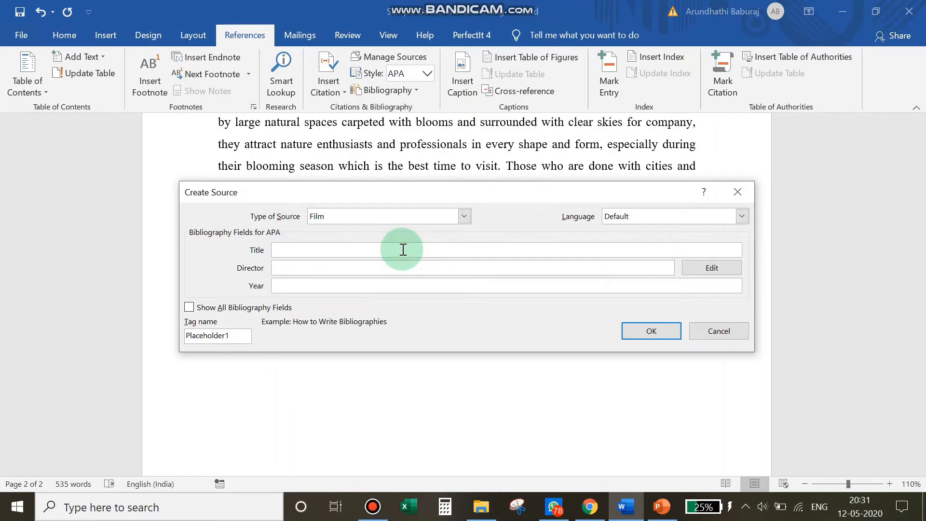
type("Om S")
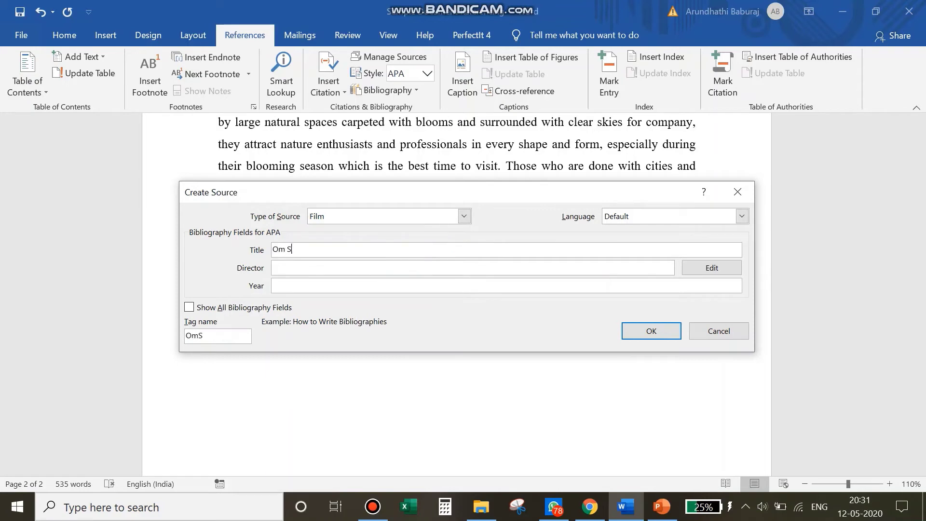
type("hanti Om")
left_click(273, 268)
type("K")
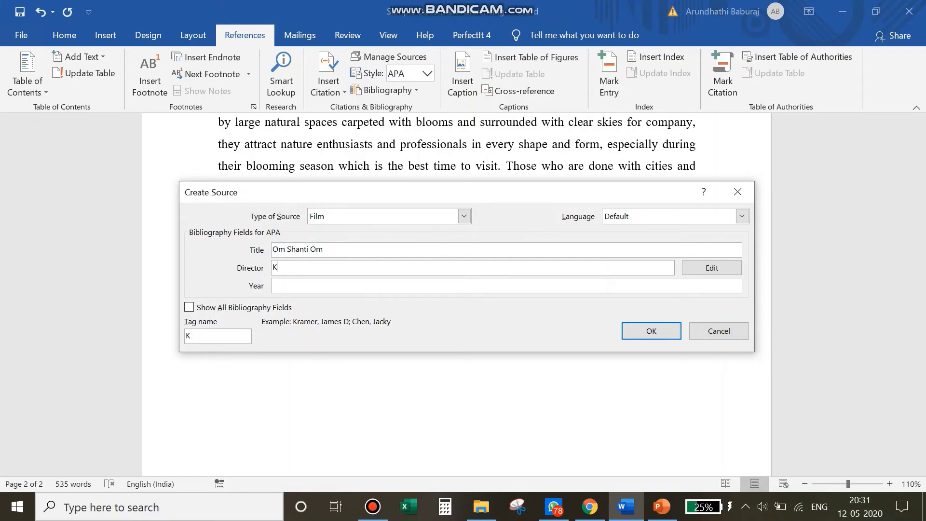
type("han, Farah")
key("Tab")
key("Tab")
type("2007")
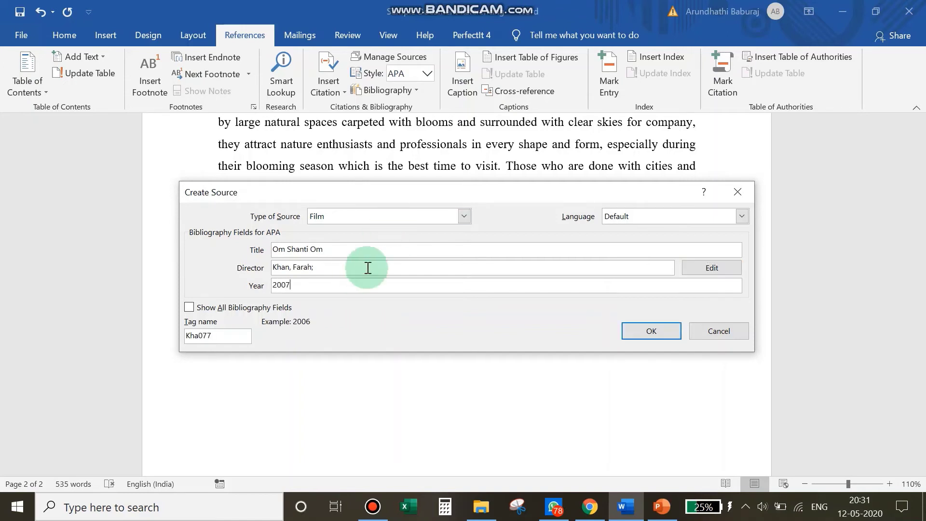
left_click(657, 328)
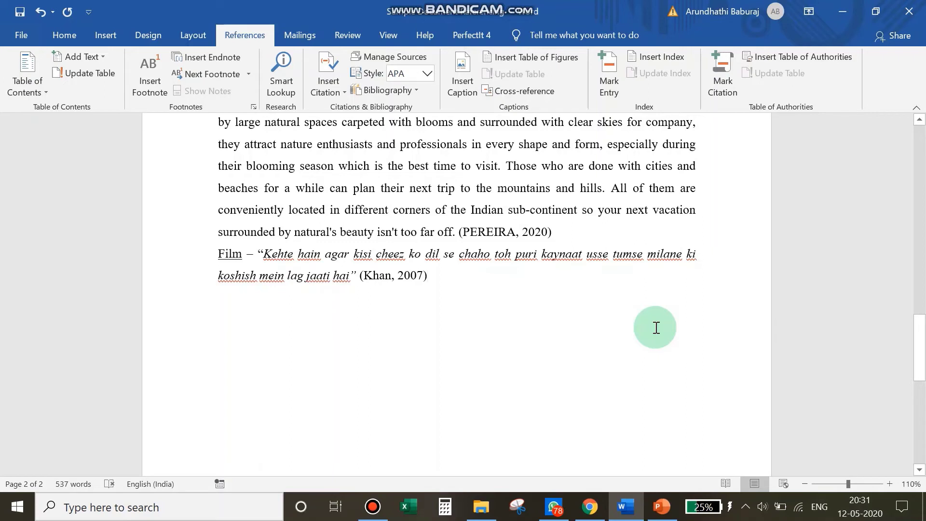
Start another source on a new line below the film quote and examine the bibliography fields for the Report type.
key("Return")
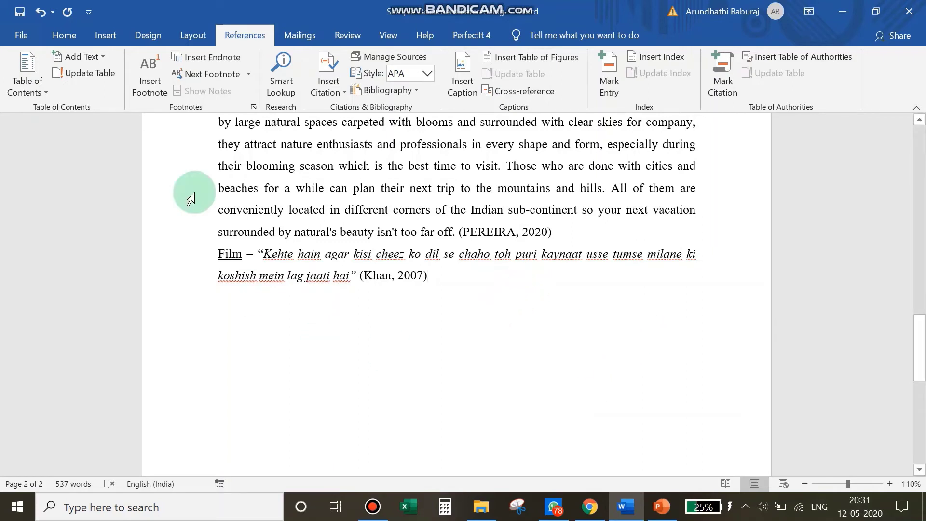
left_click(340, 87)
left_click(353, 311)
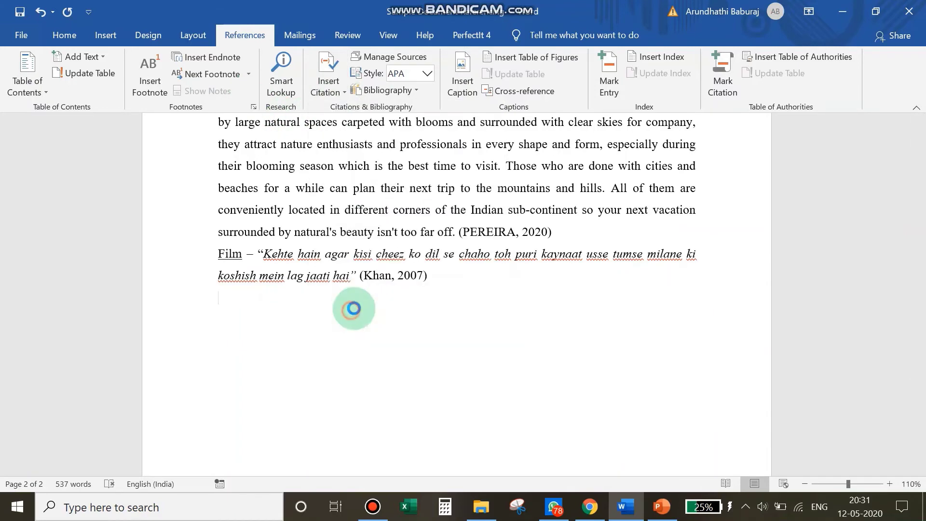
left_click(432, 220)
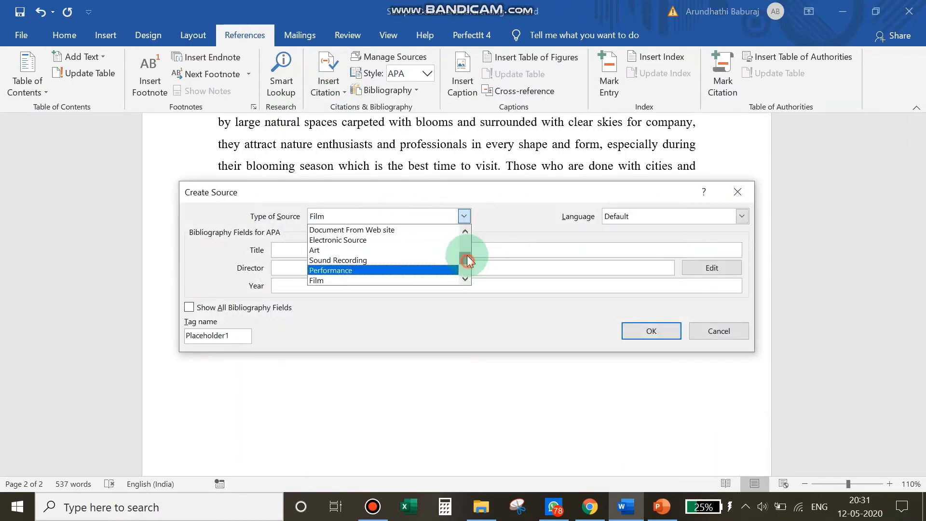
left_click_drag(468, 262, 412, 227)
left_click(338, 281)
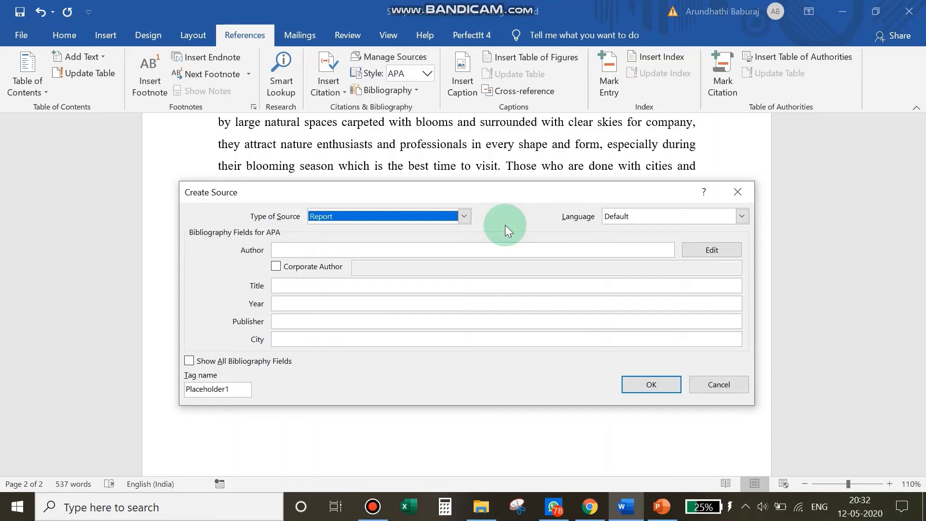
left_click(491, 251)
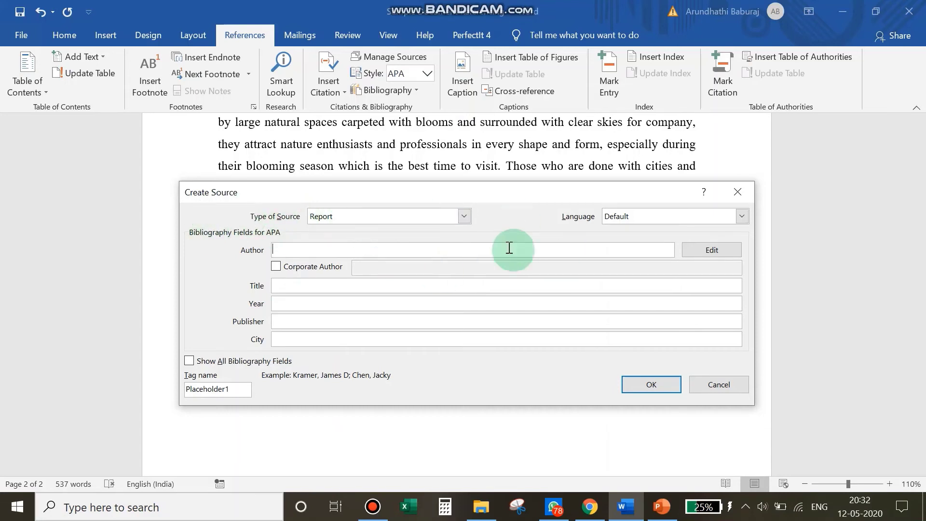
Examine the bibliography fields for the Web site and Document From Web site source types.
left_click(464, 217)
left_click(464, 278)
left_click(464, 278)
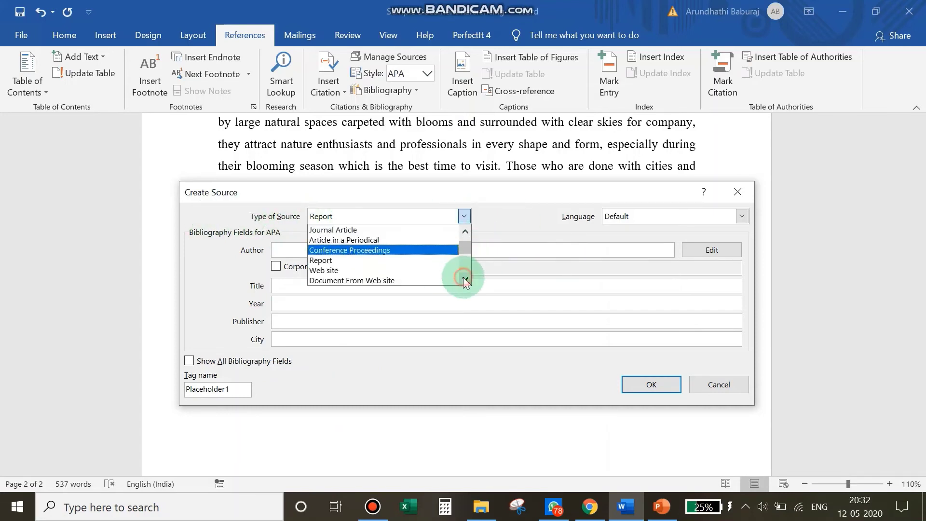
left_click(464, 278)
left_click(464, 278)
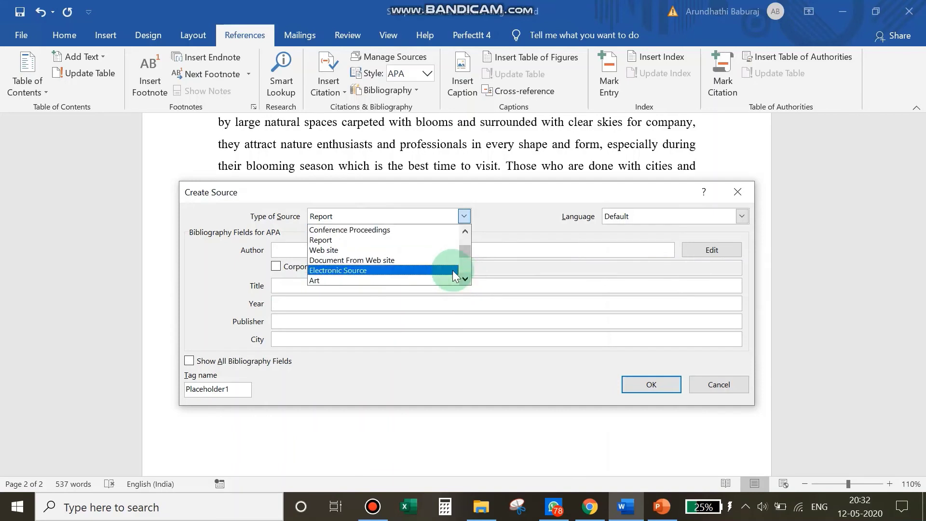
left_click(416, 250)
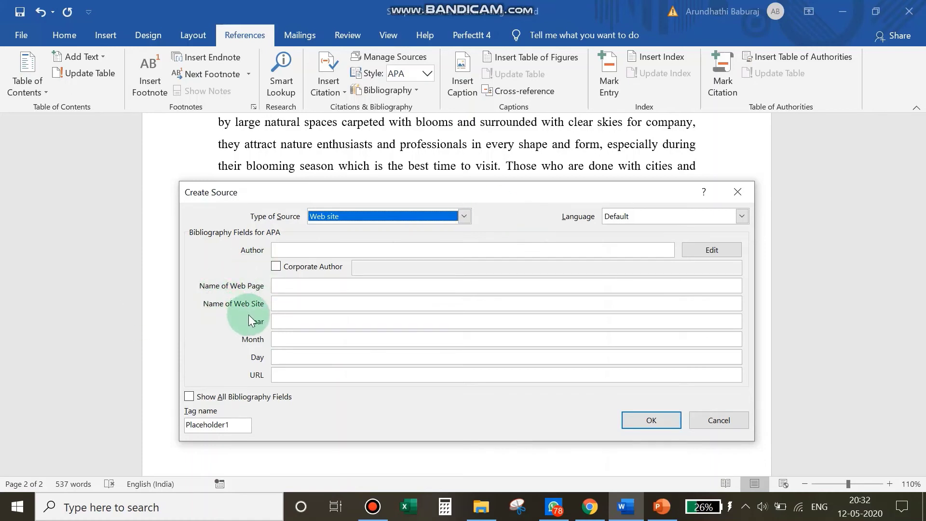
left_click(398, 216)
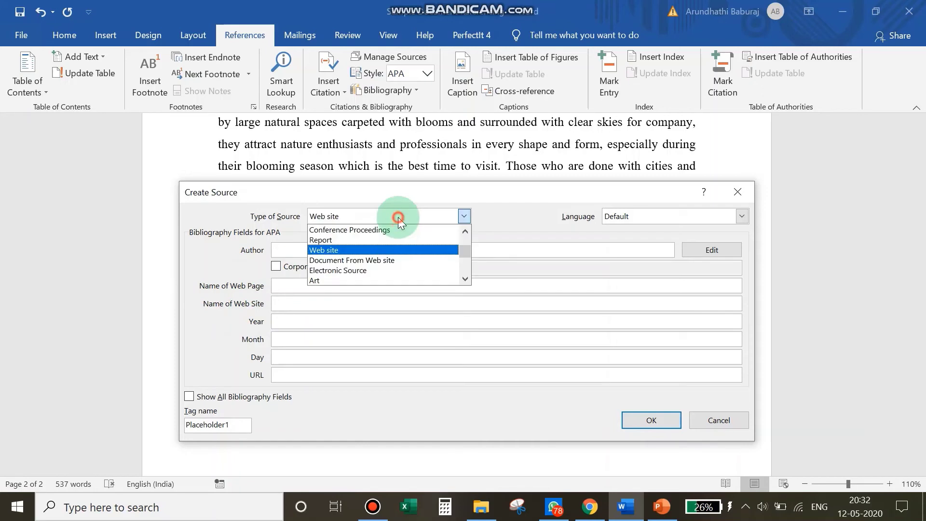
left_click(389, 260)
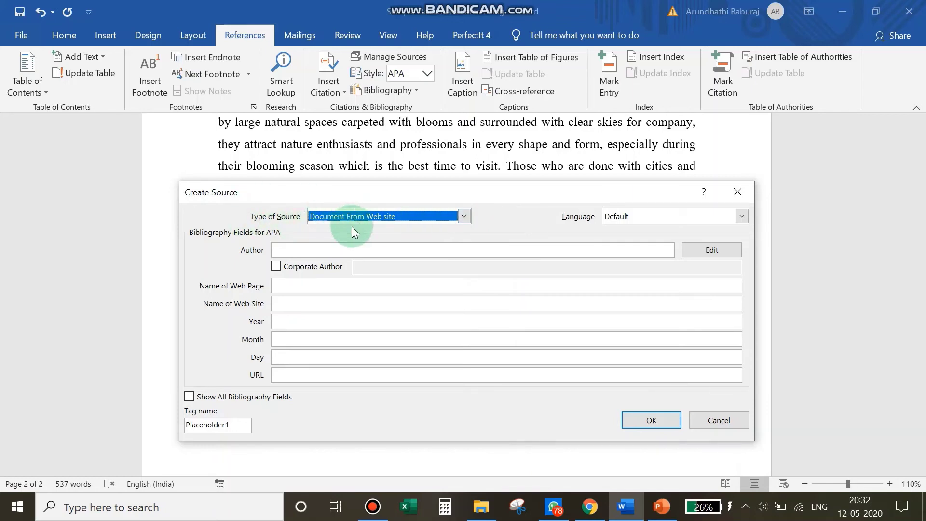
Examine the bibliography fields for the Electronic Source type, and cancel the new source without saving it.
left_click(435, 216)
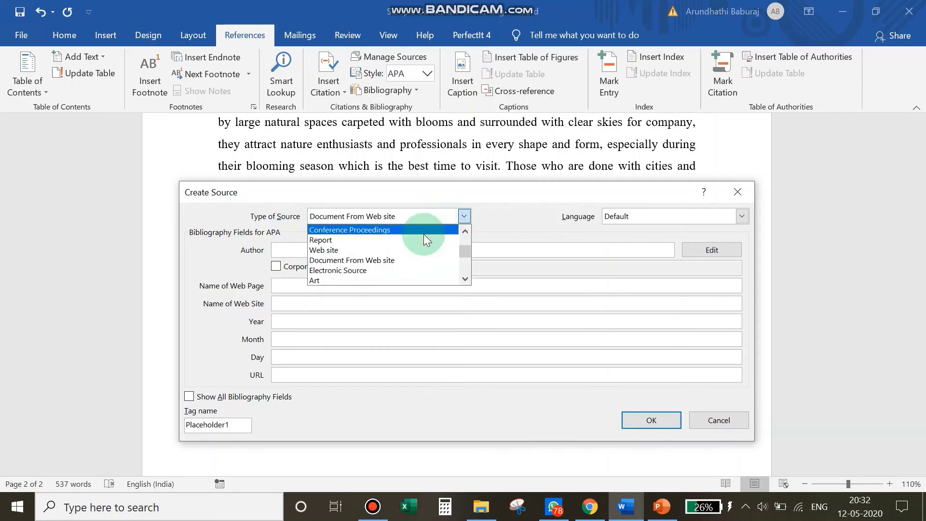
left_click(408, 270)
left_click(518, 217)
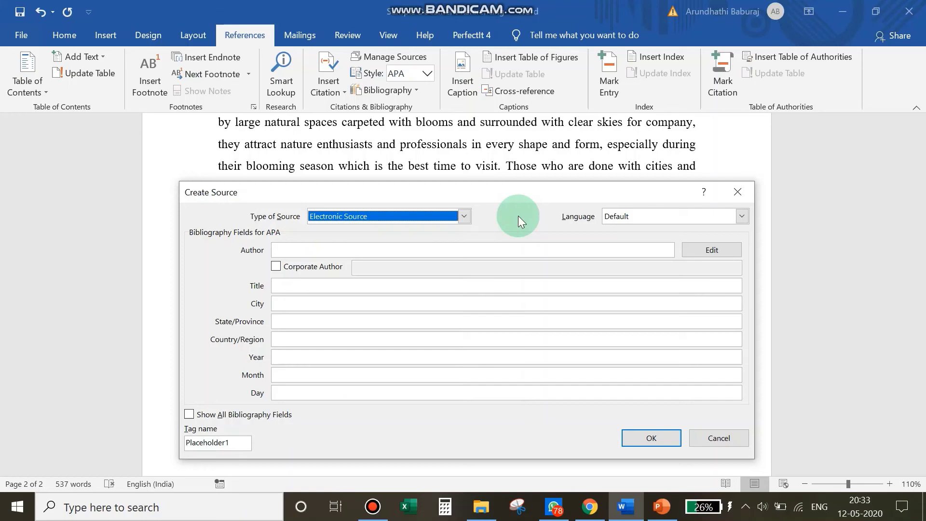
left_click(718, 438)
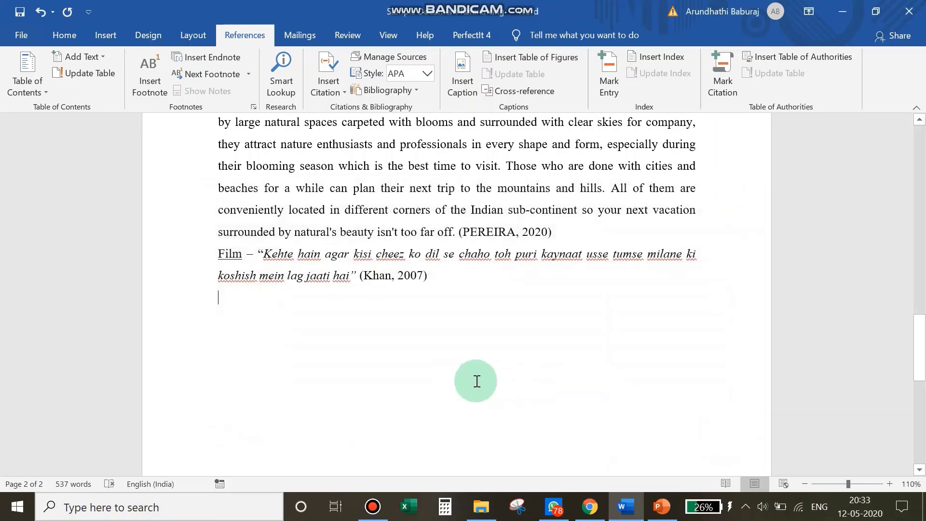
Insert the built-in References bibliography on a new line below the film quote and review the generated list.
scroll(411, 317, "down", 1)
key("Return")
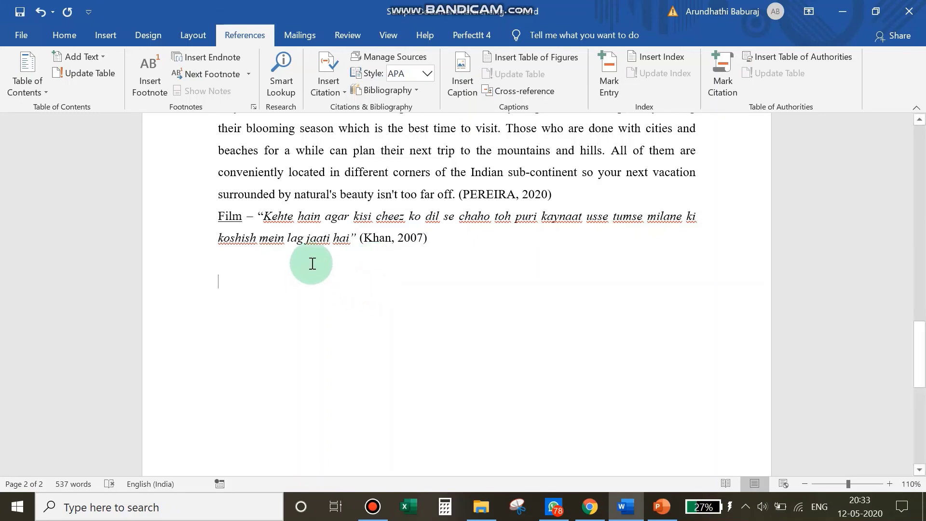
left_click(415, 91)
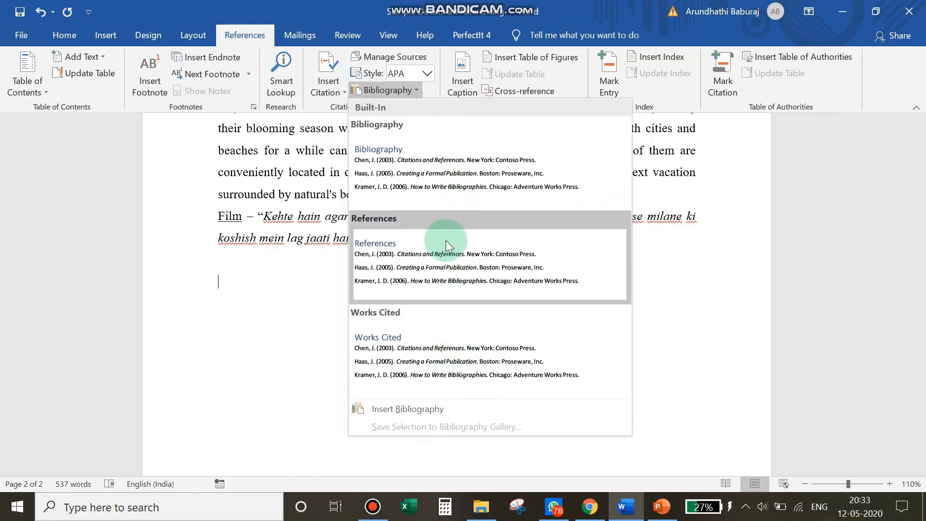
left_click(496, 256)
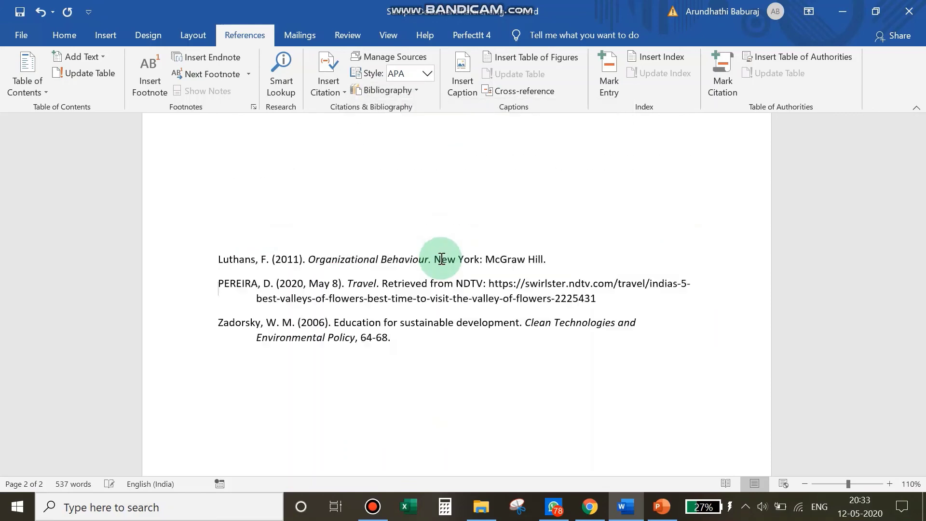
scroll(594, 263, "up", 4)
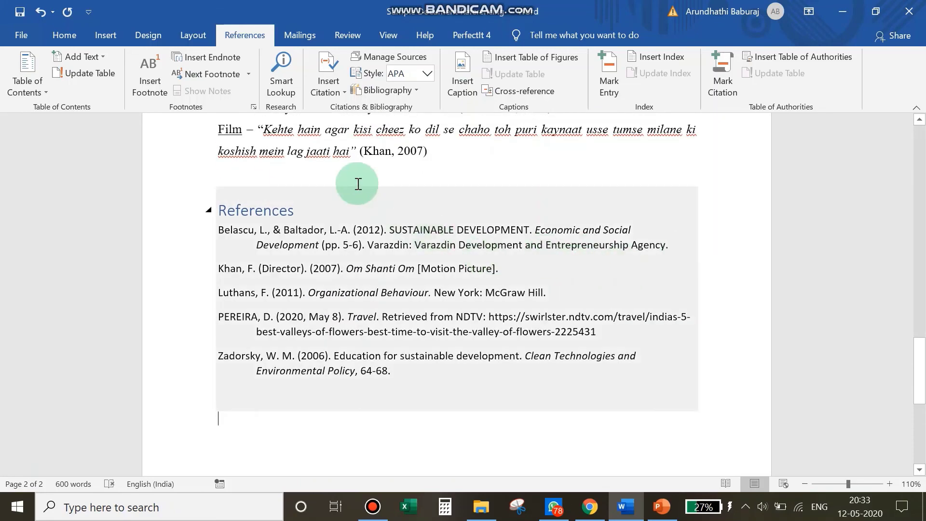
scroll(395, 188, "up", 3)
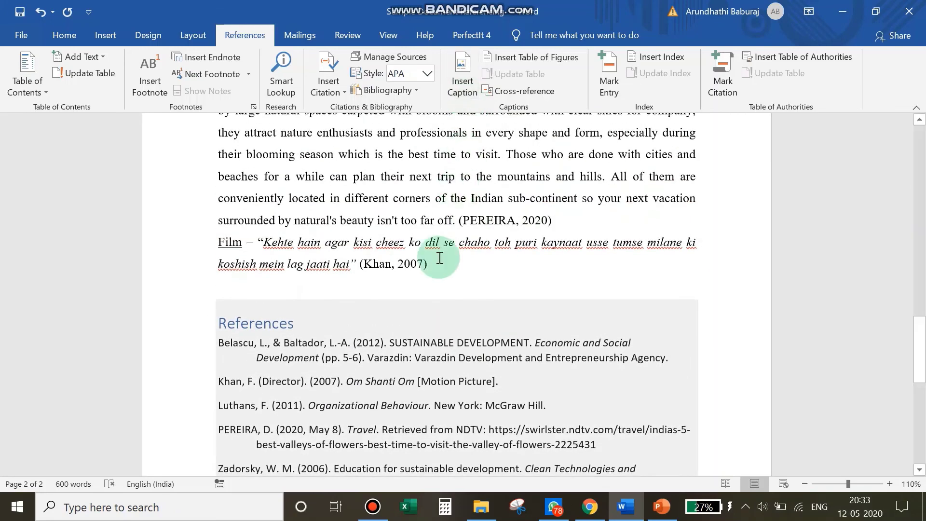